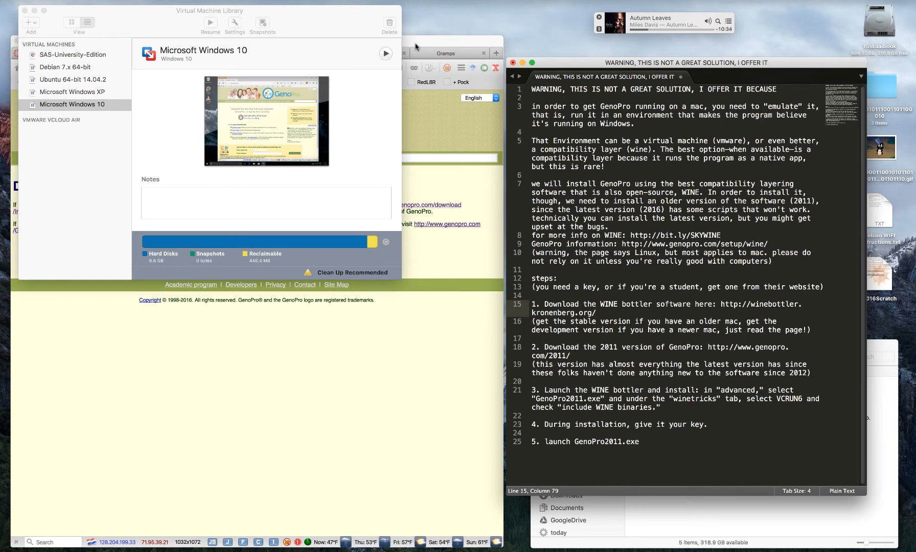
Start the Microsoft Windows 10 virtual machine and view the GenoPro website in its browser.
{"action": "left_click", "coordinate": [555, 108]}
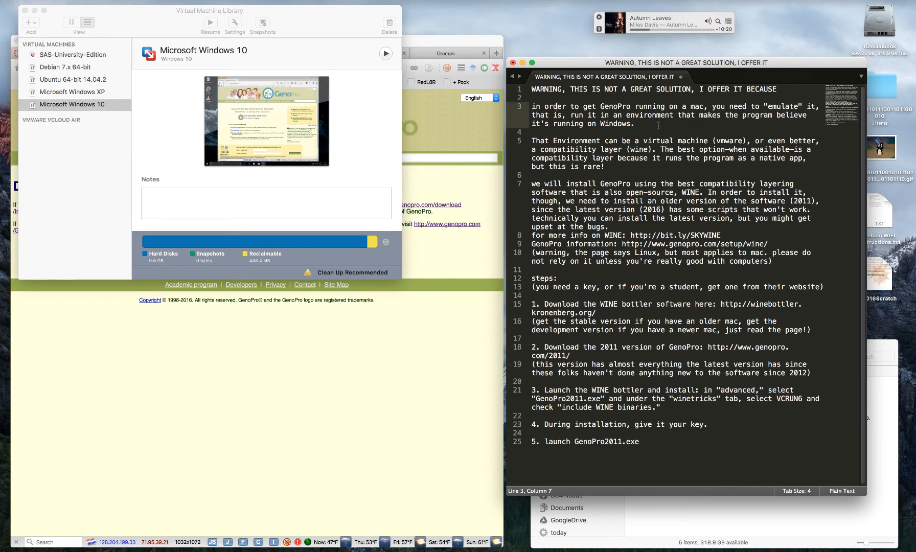
{"action": "left_click", "coordinate": [350, 31]}
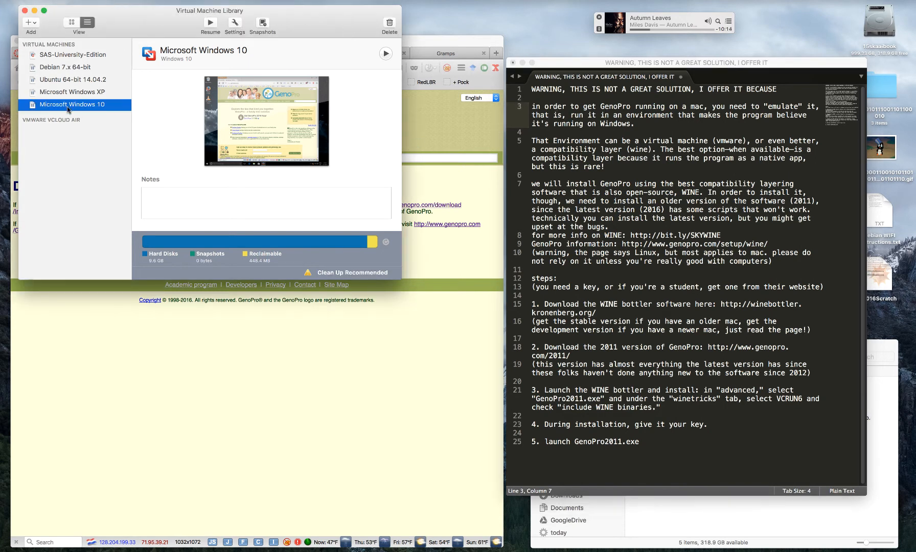
{"action": "double_click", "coordinate": [33, 106]}
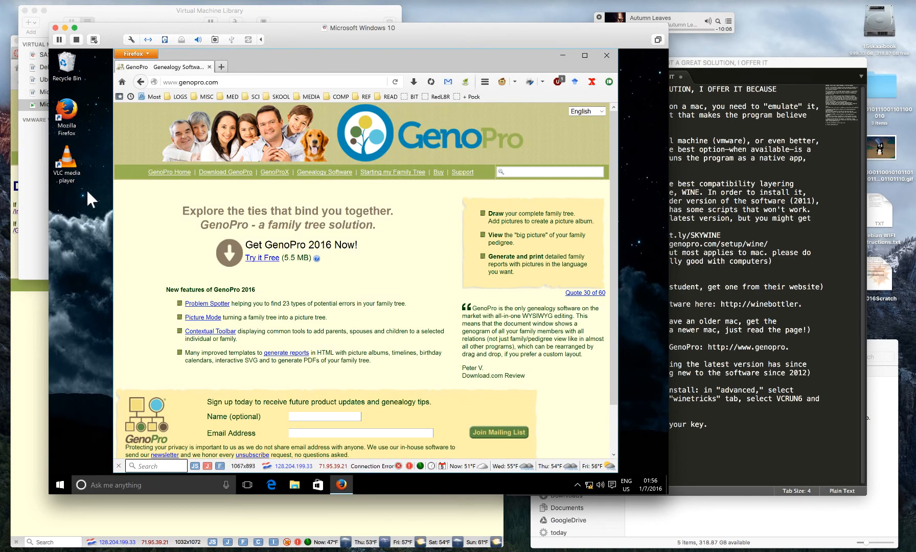
{"action": "left_click_drag", "start_coordinate": [438, 30], "coordinate": [443, 42]}
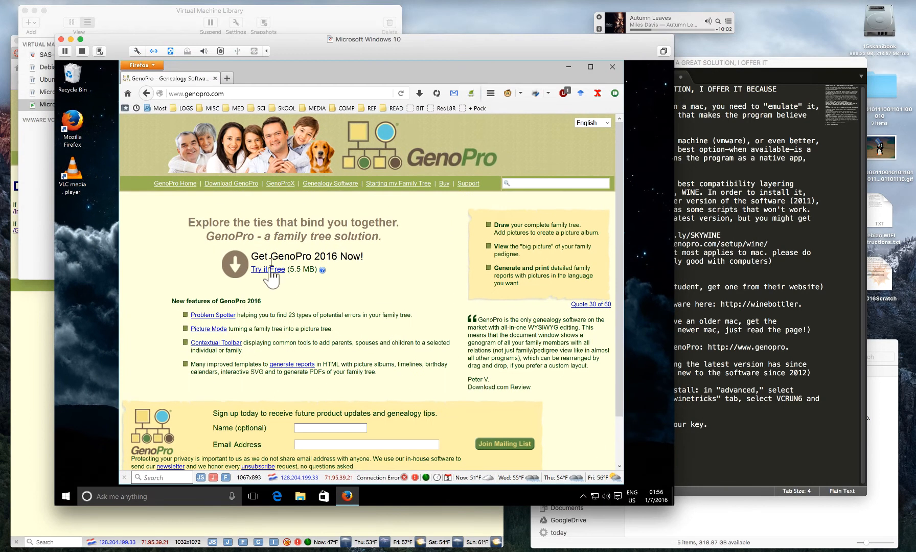
{"action": "mouse_move", "coordinate": [268, 75]}
{"action": "left_mouse_down"}
{"action": "mouse_move", "coordinate": [294, 76]}
{"action": "mouse_move", "coordinate": [264, 75]}
{"action": "left_mouse_up"}
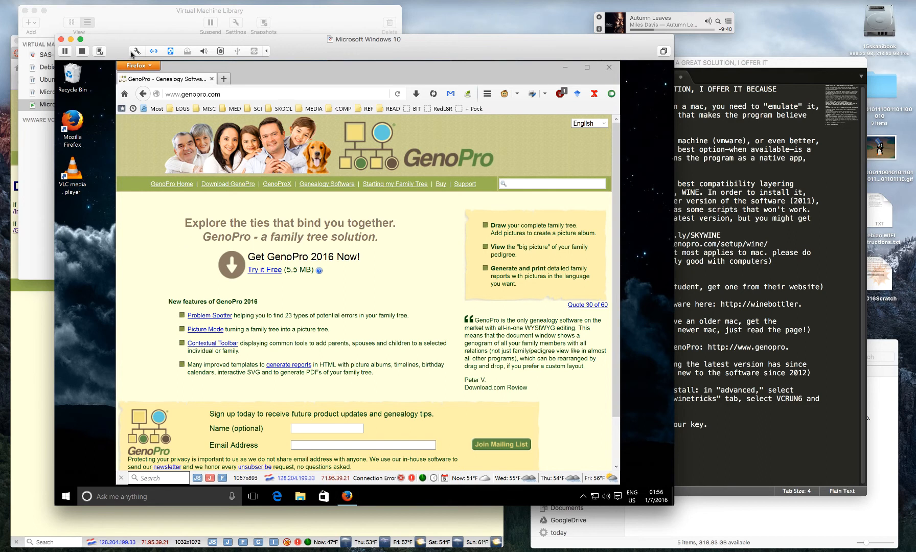
Close the Windows 10 virtual machine and minimize the Virtual Machine Library window.
{"action": "left_click", "coordinate": [62, 39]}
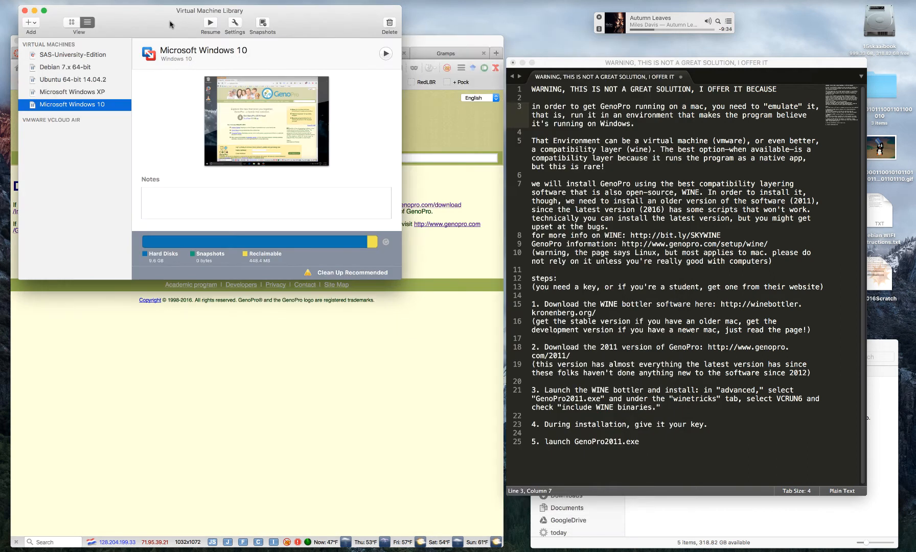
{"action": "left_click", "coordinate": [34, 11]}
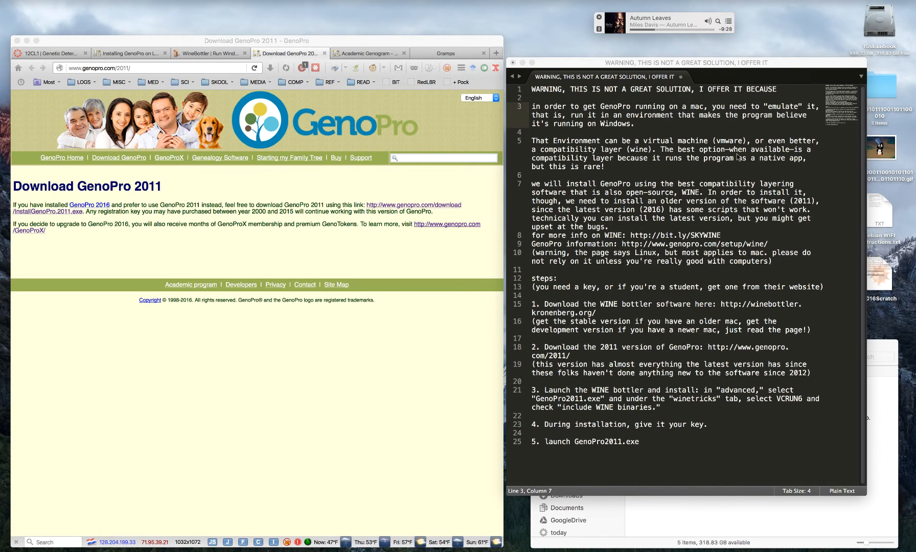
Go through the installation notes line by line, from the licence key requirement to the key entry during installation.
{"action": "left_click", "coordinate": [722, 158]}
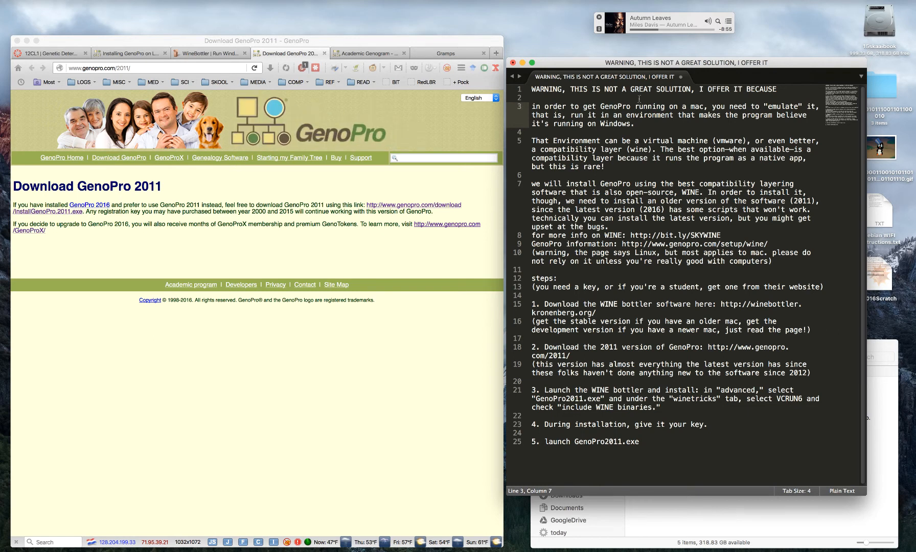
{"action": "left_click_drag", "start_coordinate": [573, 60], "coordinate": [577, 10]}
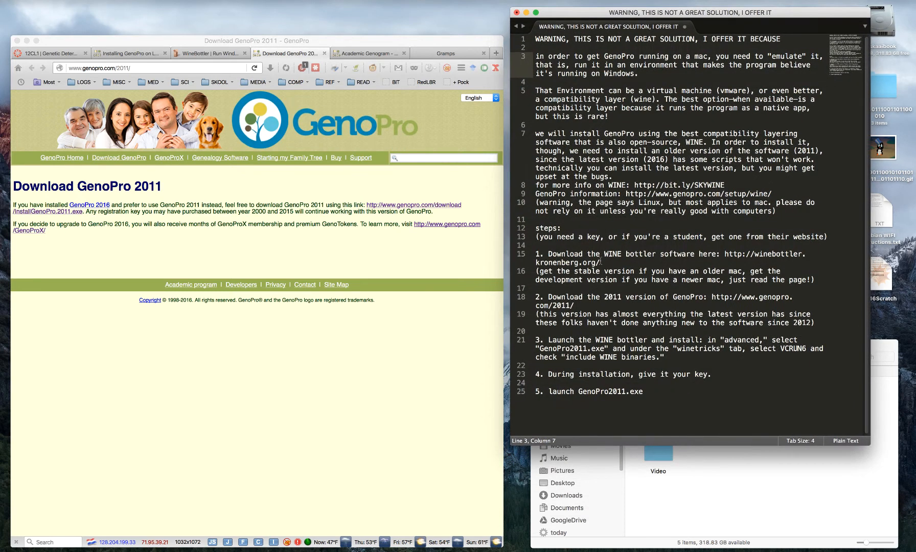
{"action": "left_click", "coordinate": [574, 240]}
{"action": "double_click", "coordinate": [573, 238]}
{"action": "triple_click", "coordinate": [574, 240]}
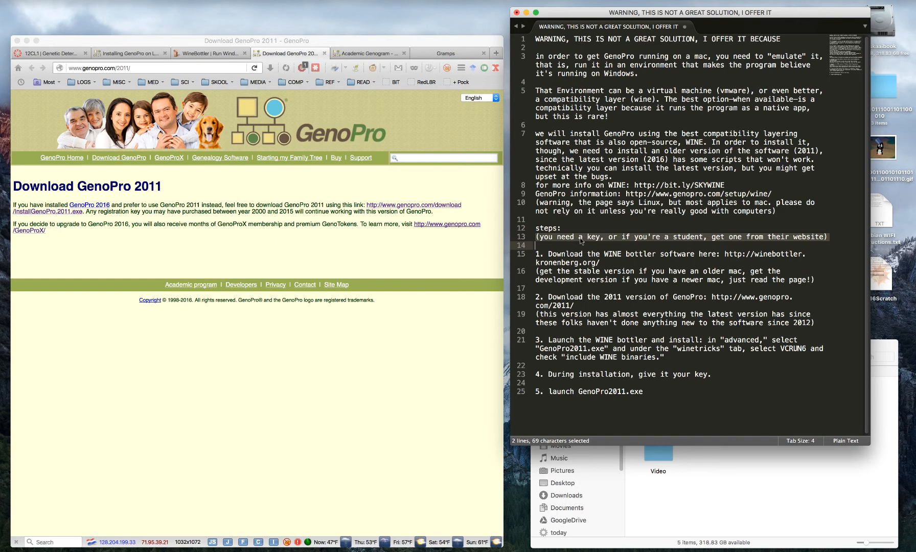
{"action": "left_click", "coordinate": [602, 261]}
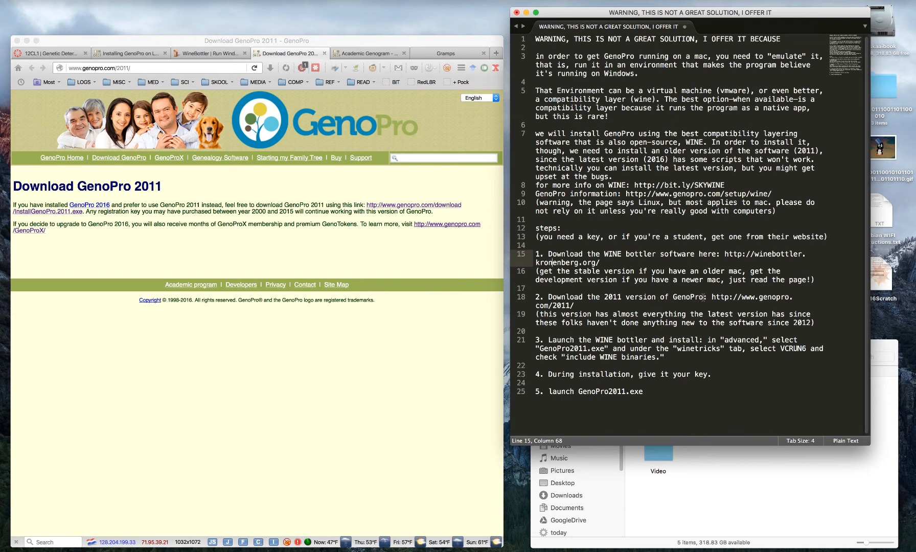
{"action": "left_click_drag", "start_coordinate": [704, 297], "coordinate": [535, 297]}
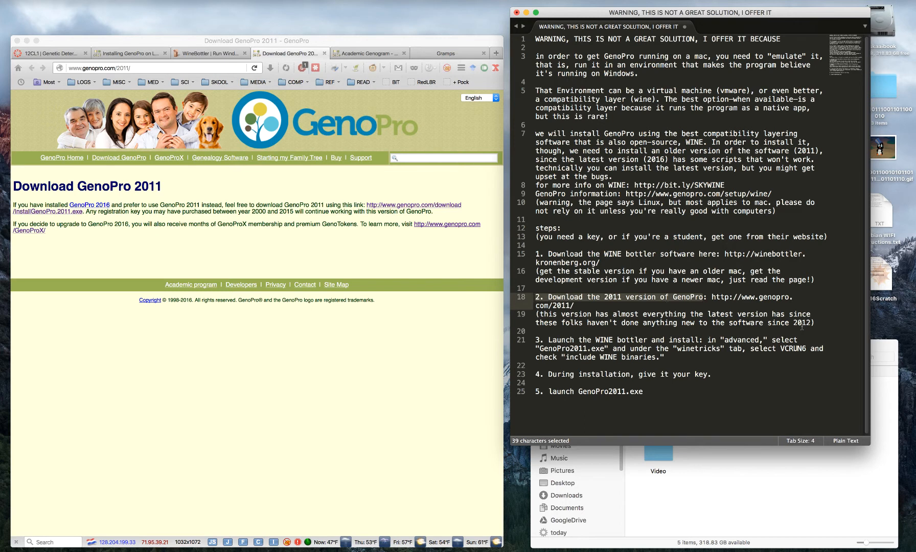
{"action": "left_click_drag", "start_coordinate": [816, 323], "coordinate": [527, 314]}
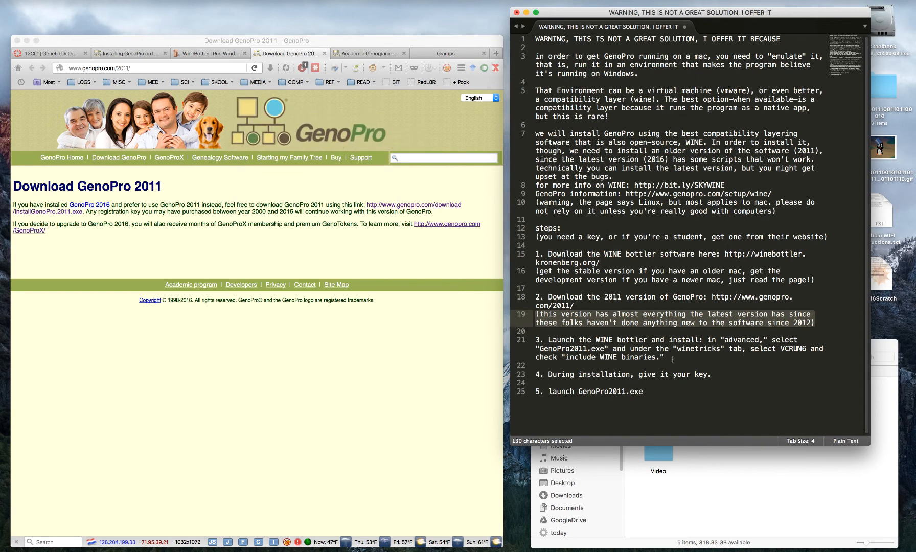
{"action": "left_click_drag", "start_coordinate": [673, 359], "coordinate": [518, 339]}
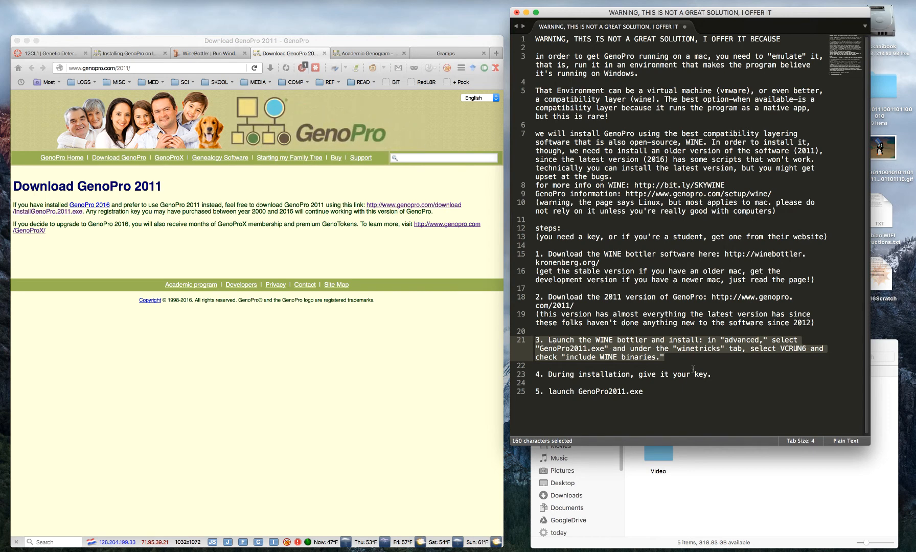
{"action": "triple_click", "coordinate": [603, 375]}
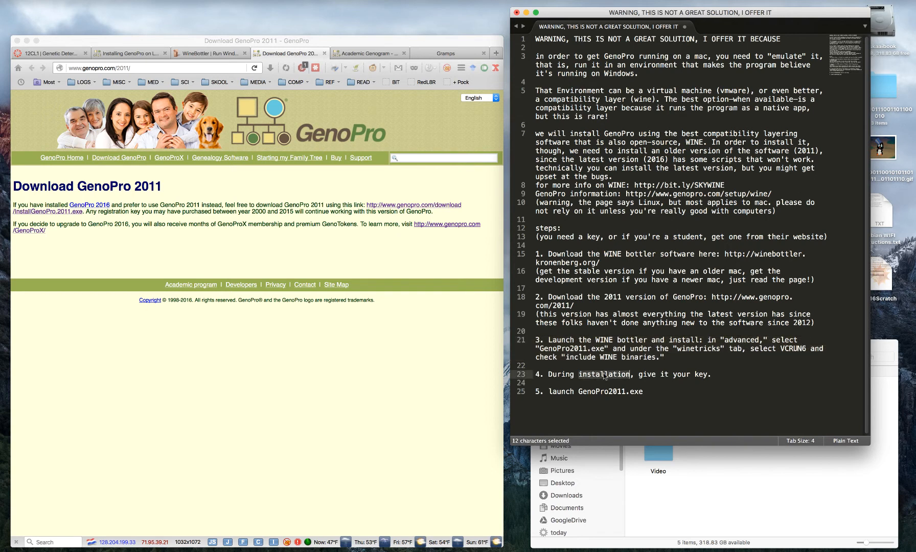
Append "otherwise, run it as a trial" to instruction 4 in the notes.
{"action": "left_click", "coordinate": [713, 374]}
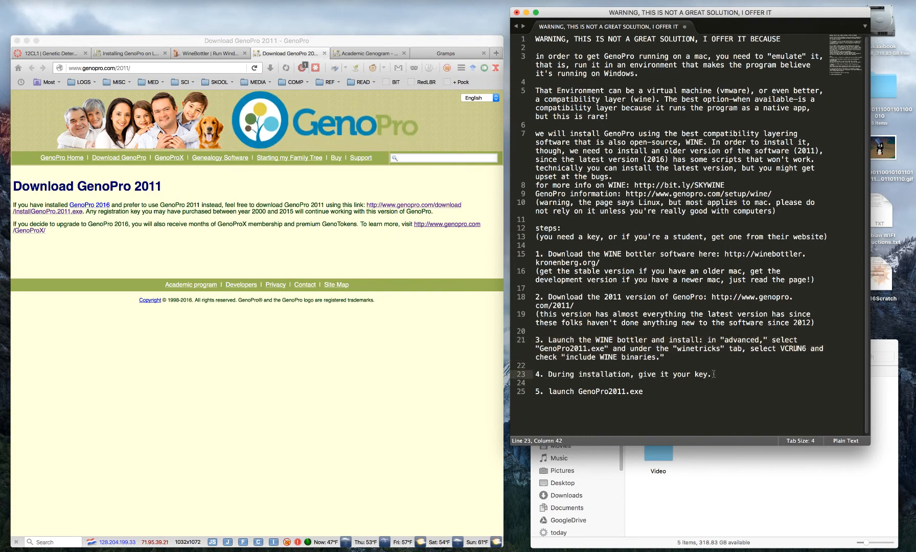
{"action": "type", "text": "otherwise, run it as a trial"}
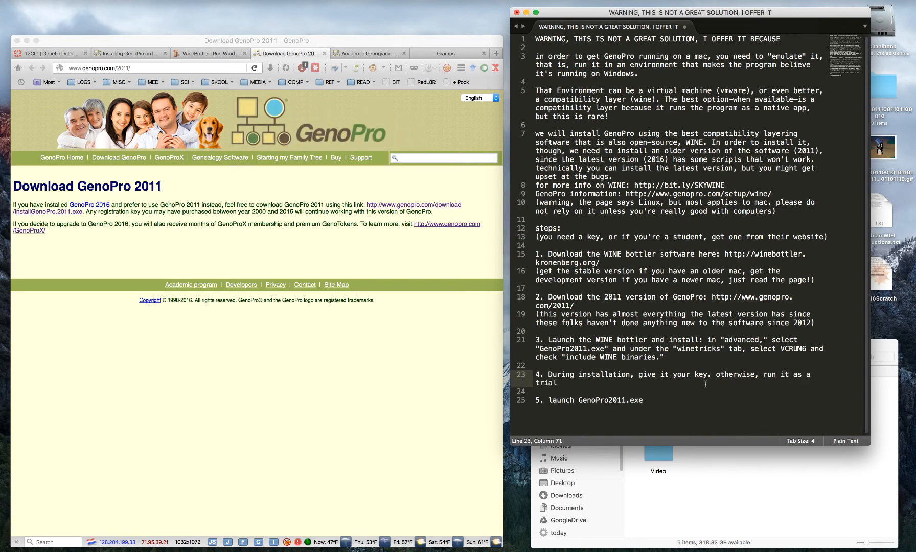
{"action": "left_click", "coordinate": [657, 407]}
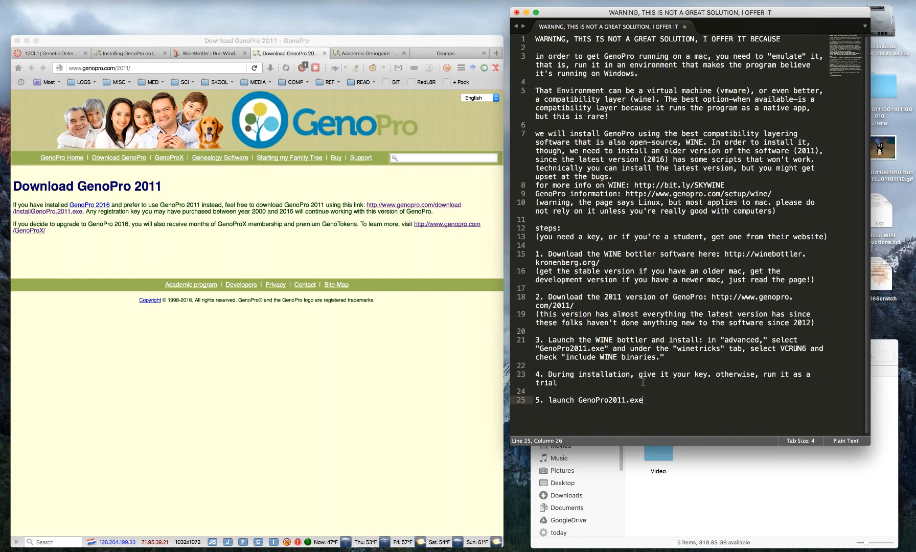
Show the WineBottler download page and where the Mac's system version can be checked.
{"action": "left_click", "coordinate": [427, 349]}
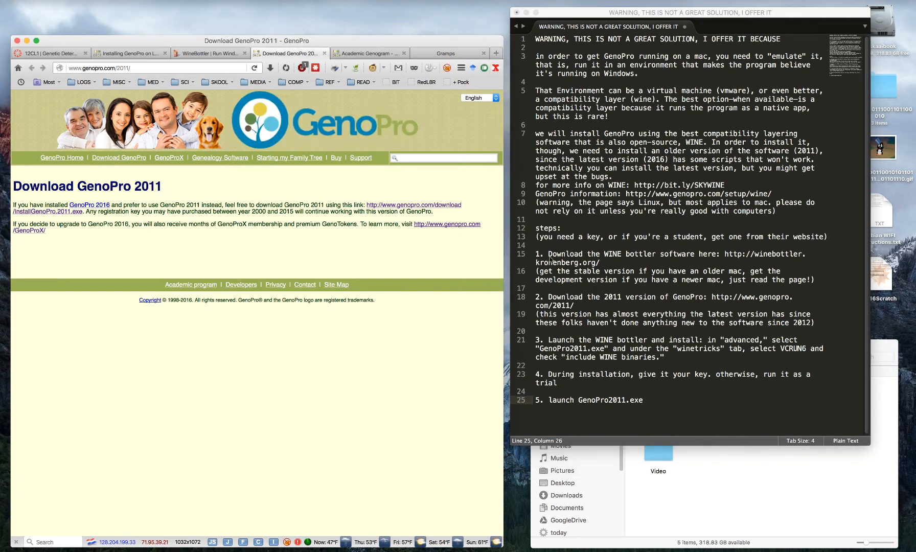
{"action": "left_click", "coordinate": [202, 54]}
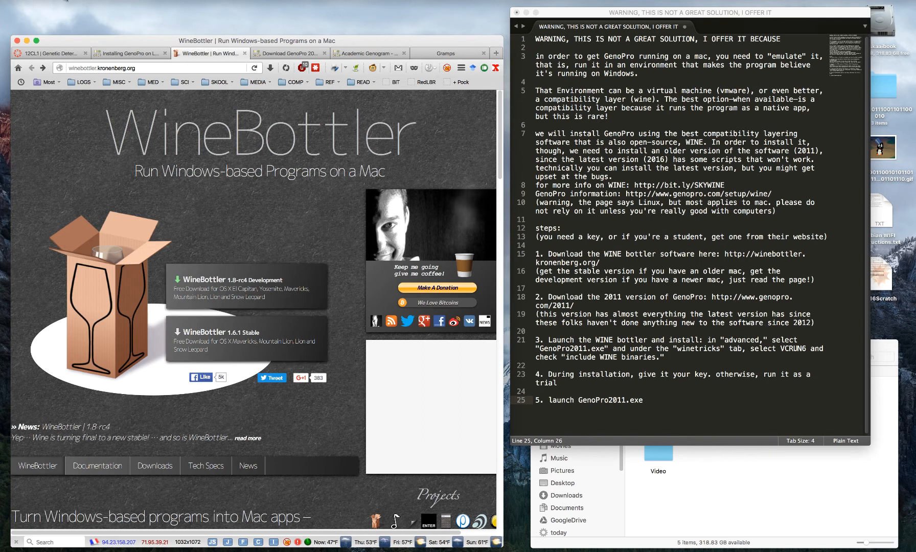
{"action": "left_click", "coordinate": [17, 4]}
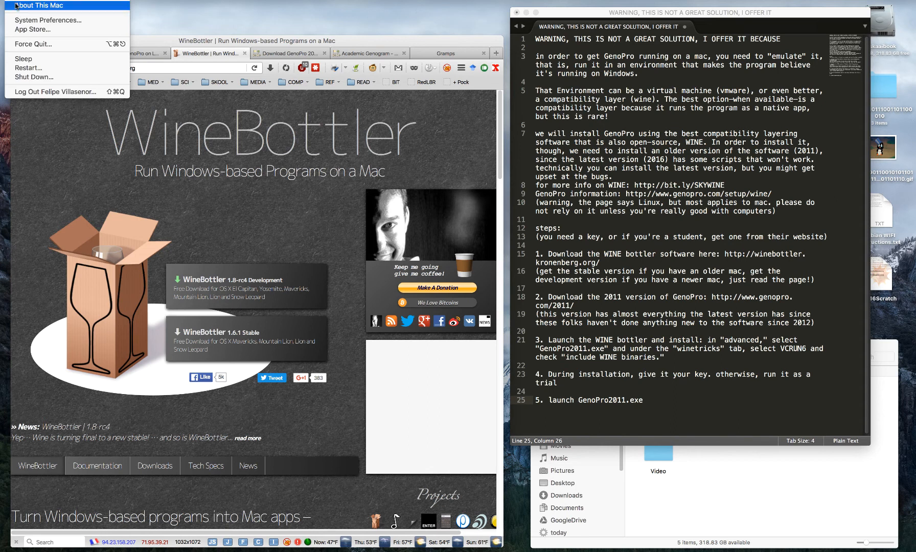
{"action": "left_click", "coordinate": [1, 18]}
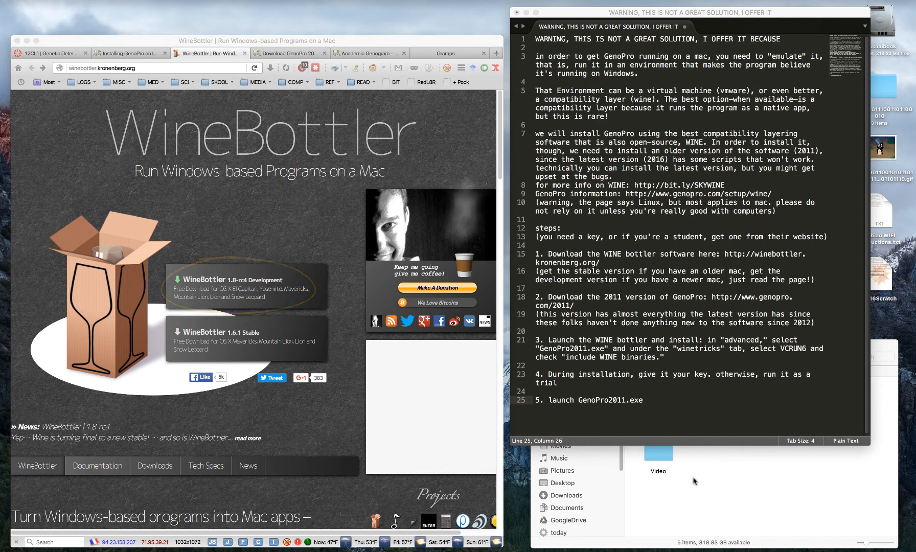
{"action": "left_click", "coordinate": [288, 53]}
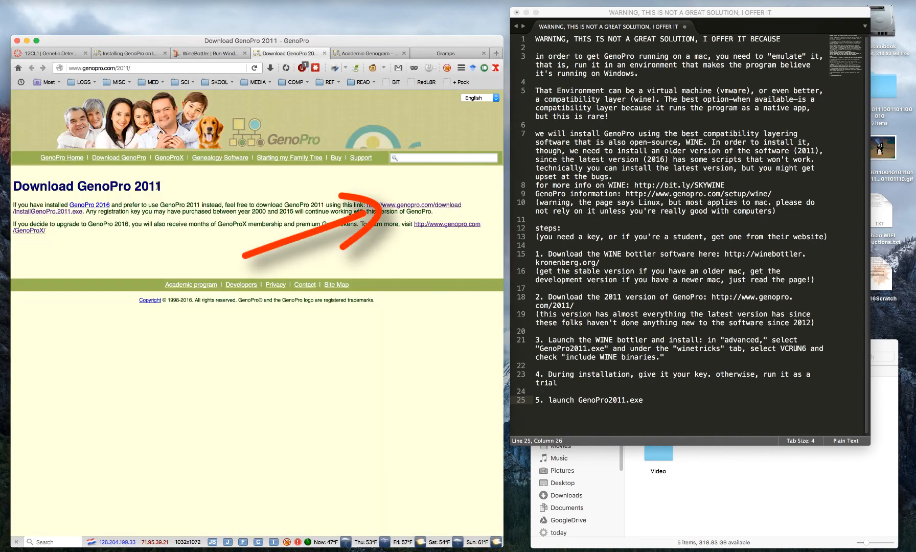
{"action": "left_click", "coordinate": [595, 310]}
{"action": "left_click", "coordinate": [574, 307]}
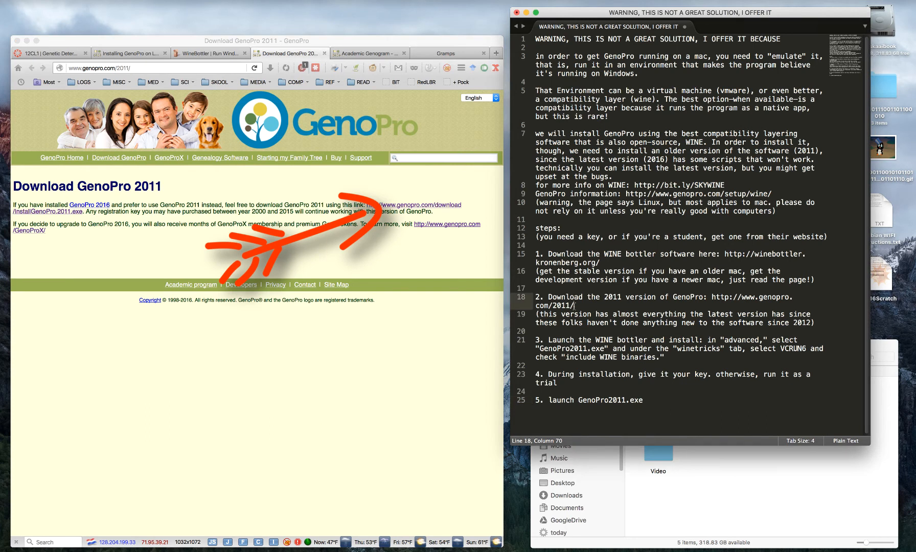
{"action": "left_click", "coordinate": [713, 297], "text": "shift"}
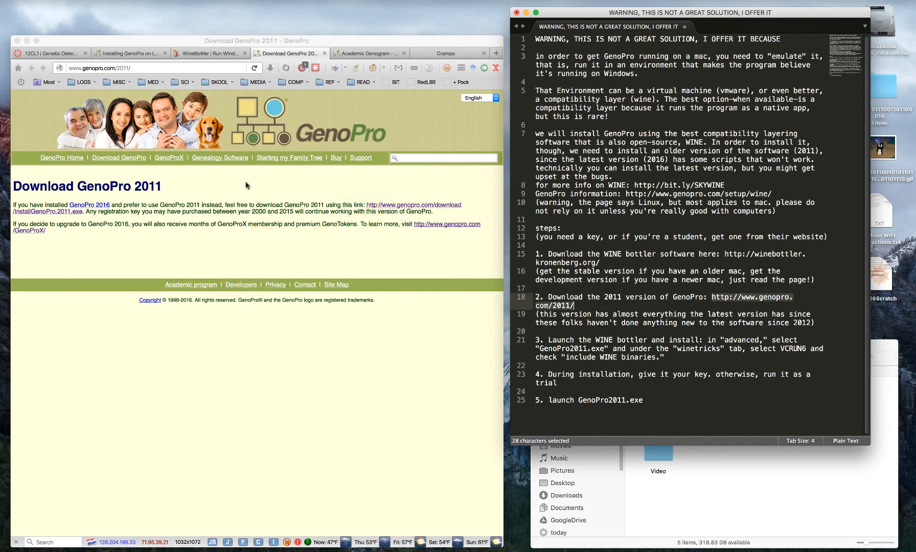
{"action": "left_click", "coordinate": [149, 68]}
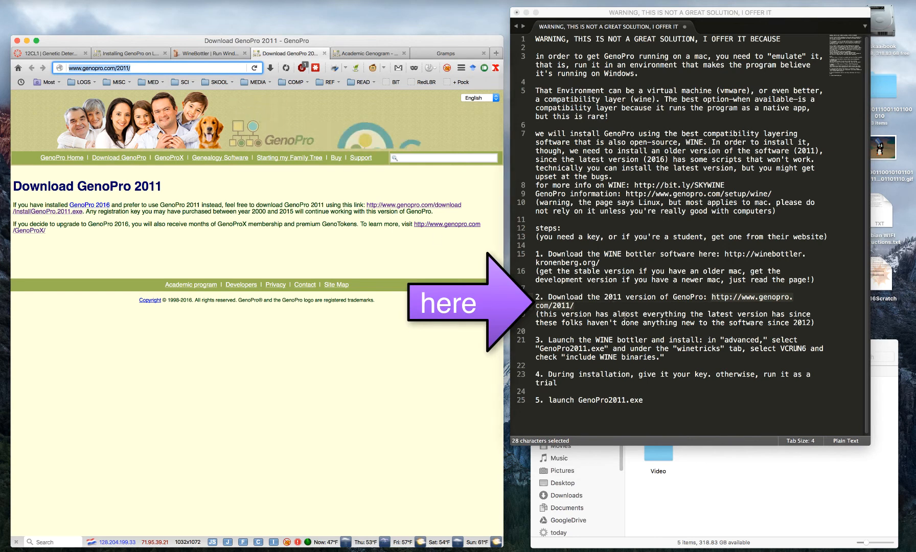
{"action": "left_click", "coordinate": [593, 370]}
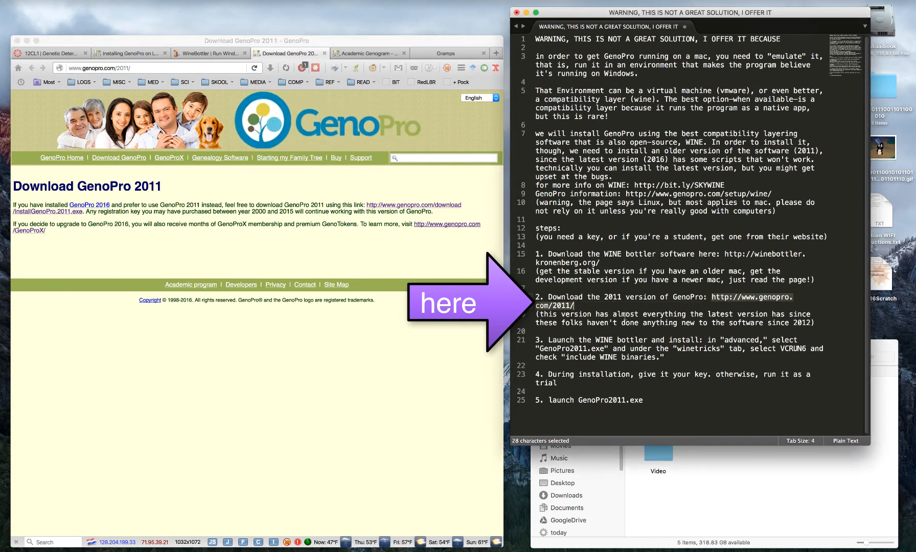
Locate the two downloaded installers in the DL folder and open WineBottlerCombo_1.8-rc4.dmg.
{"action": "left_click", "coordinate": [696, 478]}
{"action": "left_click", "coordinate": [788, 399]}
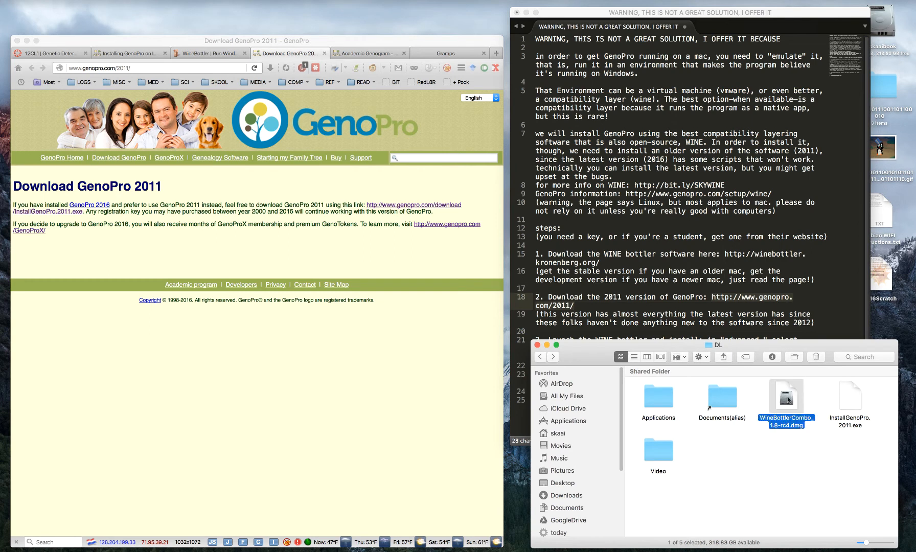
{"action": "left_click", "coordinate": [854, 403]}
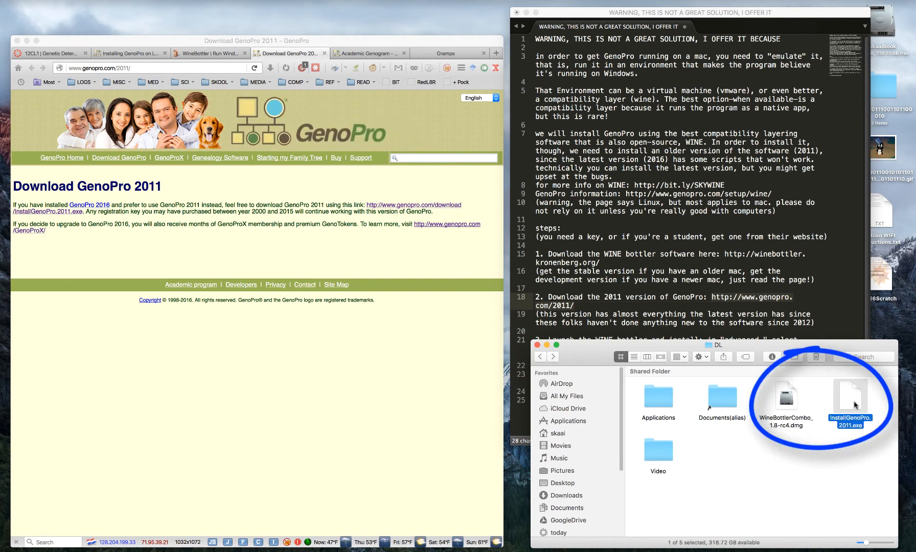
{"action": "left_click", "coordinate": [786, 400]}
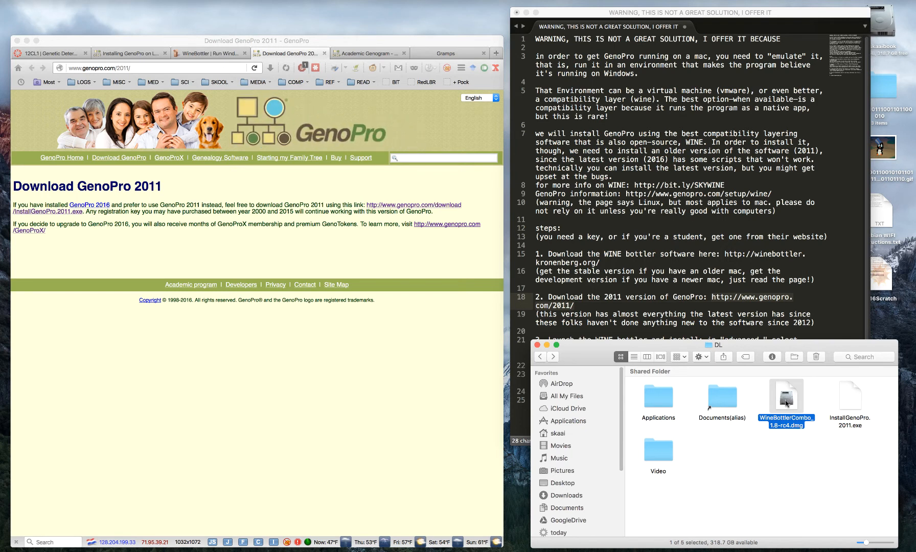
{"action": "double_click", "coordinate": [787, 403]}
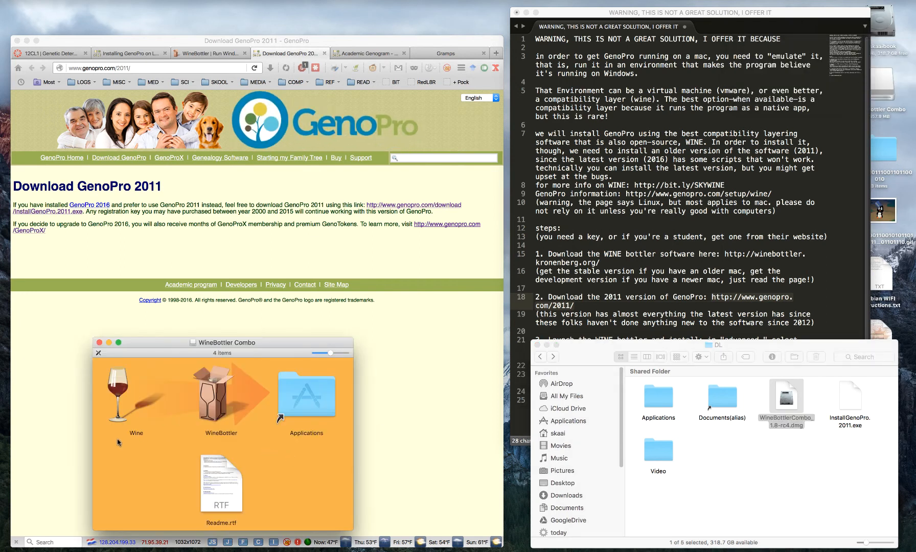
Copy both Wine and WineBottler from the disk image into the Applications folder.
{"action": "left_click_drag", "start_coordinate": [117, 442], "coordinate": [310, 400]}
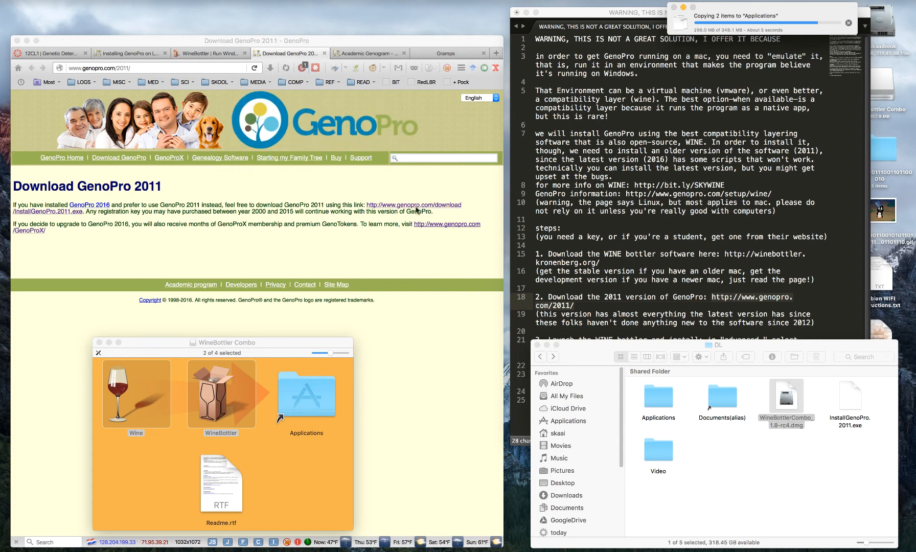
{"action": "left_click", "coordinate": [660, 302]}
{"action": "left_click", "coordinate": [326, 447]}
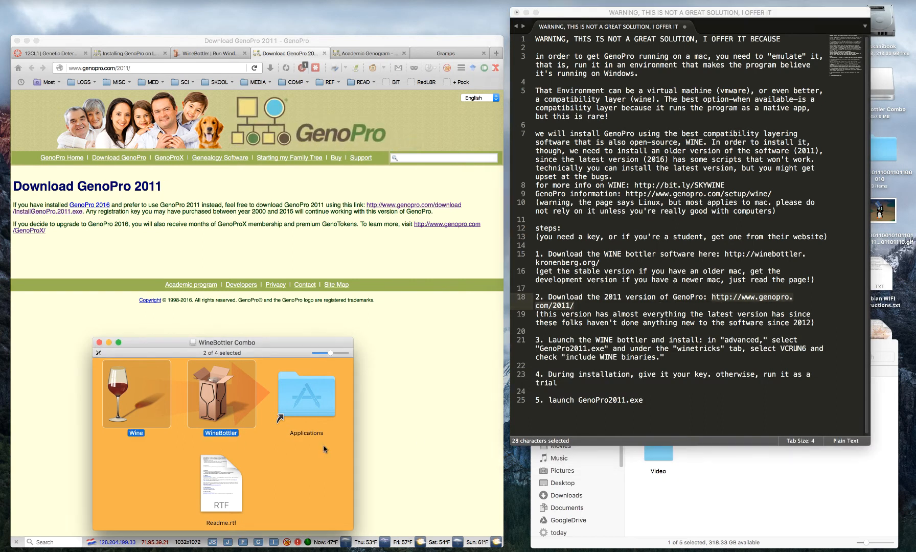
Open the Applications folder and close the WineBottler Combo window.
{"action": "double_click", "coordinate": [303, 403]}
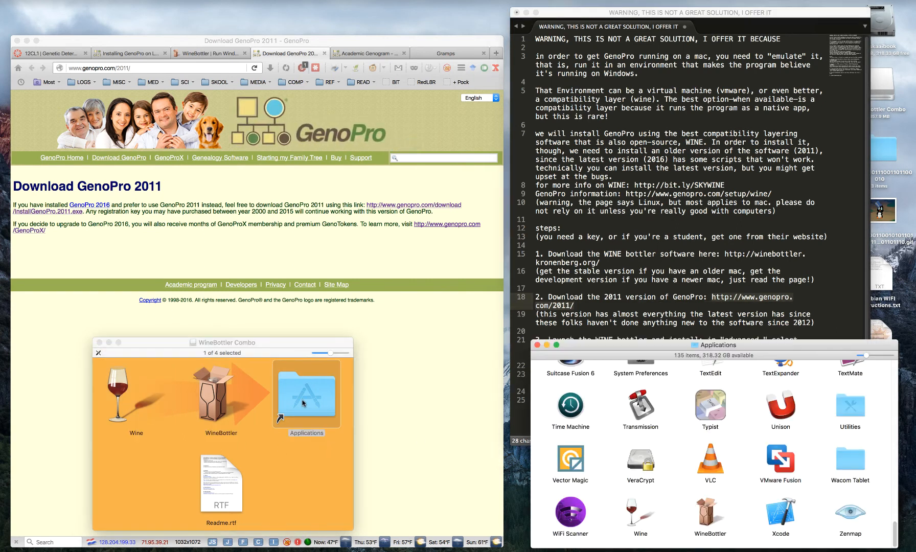
{"action": "left_click", "coordinate": [99, 343]}
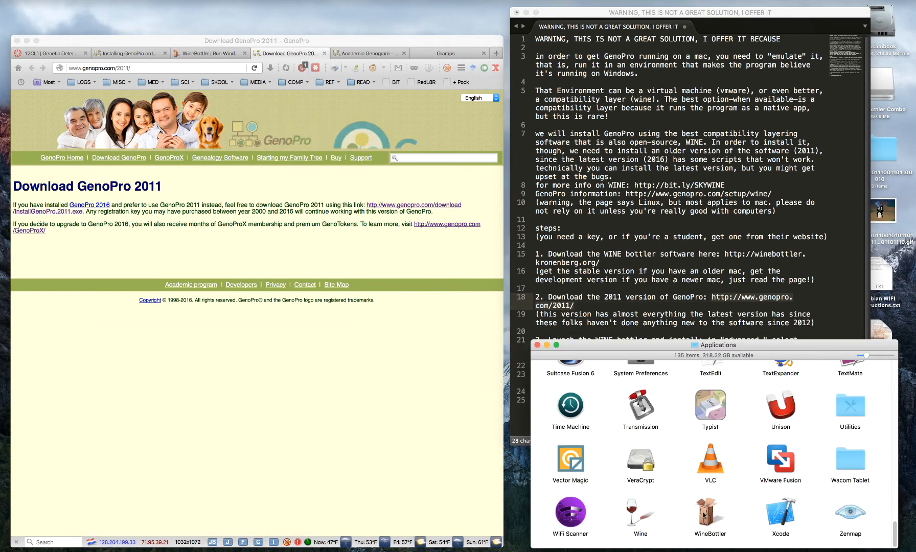
Launch WineBottler from the Applications folder, confirm opening the downloaded app, and let it check for updates automatically.
{"action": "left_click", "coordinate": [706, 512]}
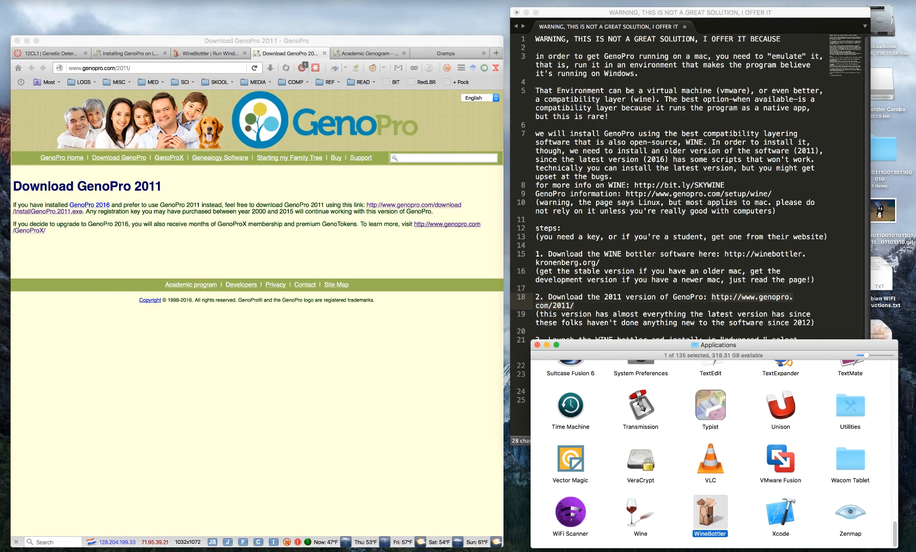
{"action": "double_click", "coordinate": [707, 512]}
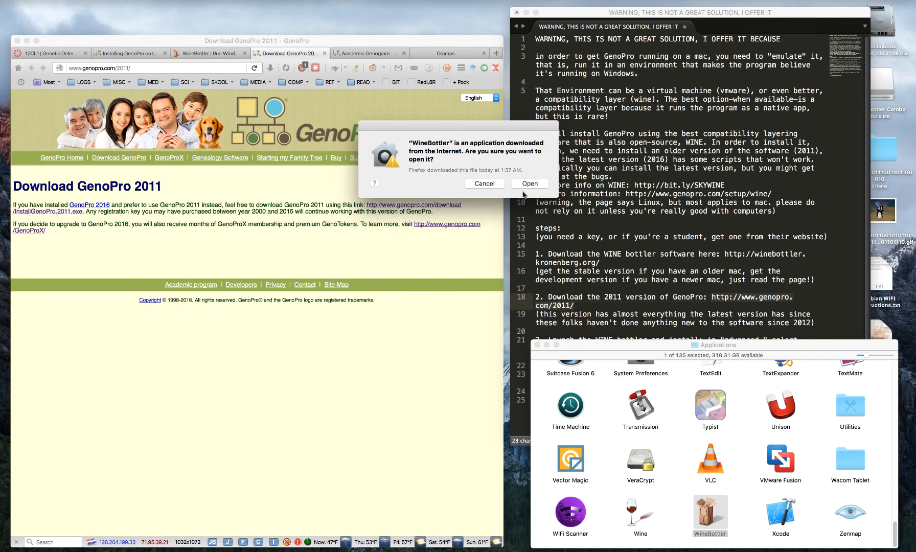
{"action": "left_click", "coordinate": [526, 183]}
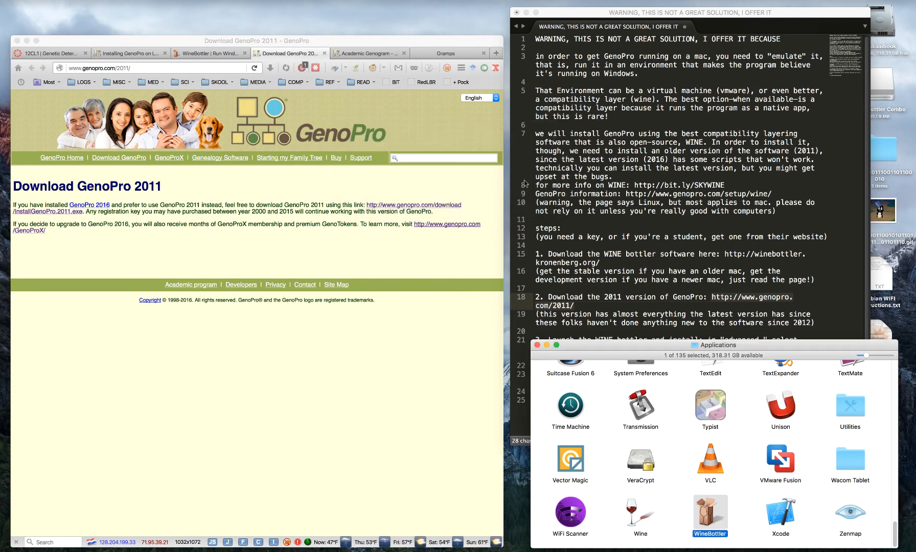
{"action": "left_click", "coordinate": [448, 184]}
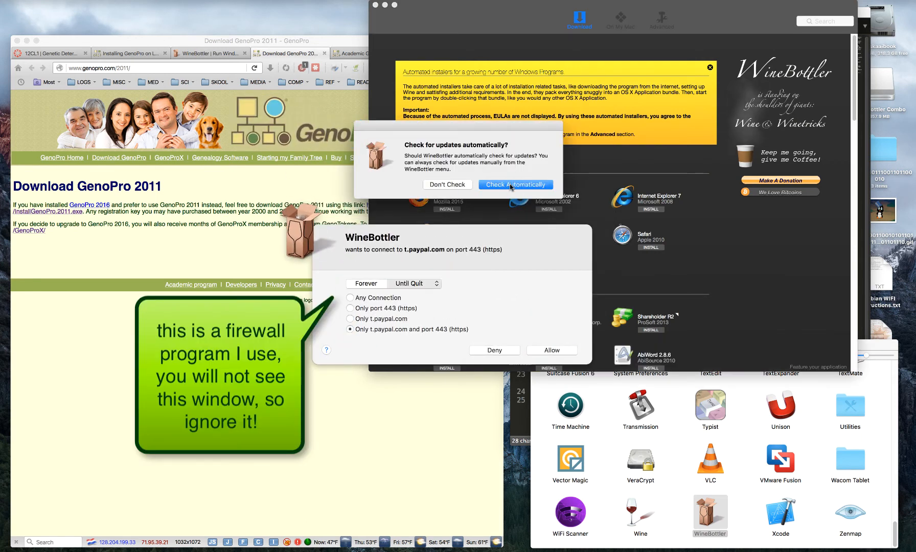
{"action": "left_click", "coordinate": [511, 185]}
Allow WineBottler to connect to the domain paypal.com forever in the firewall prompt.
{"action": "left_click", "coordinate": [351, 318]}
{"action": "left_click", "coordinate": [389, 319]}
{"action": "left_click", "coordinate": [412, 335]}
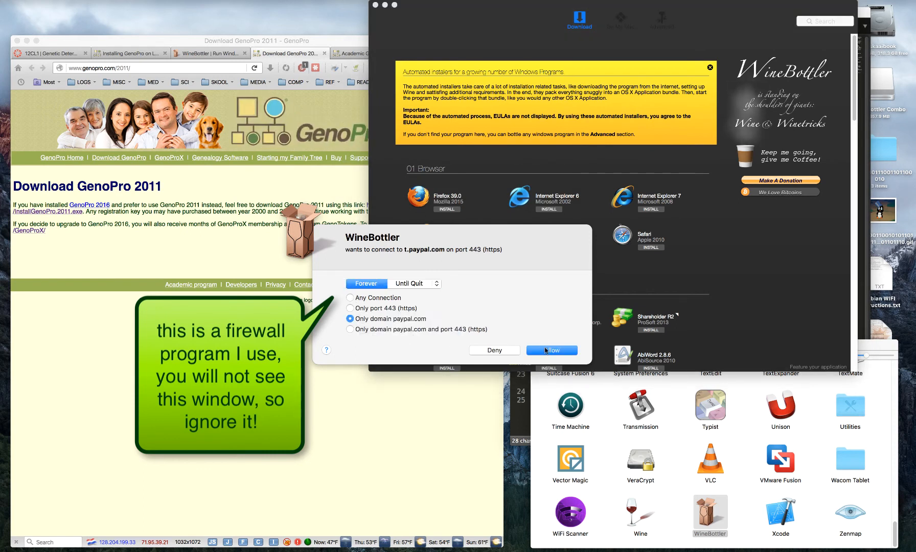
{"action": "key", "text": "Return"}
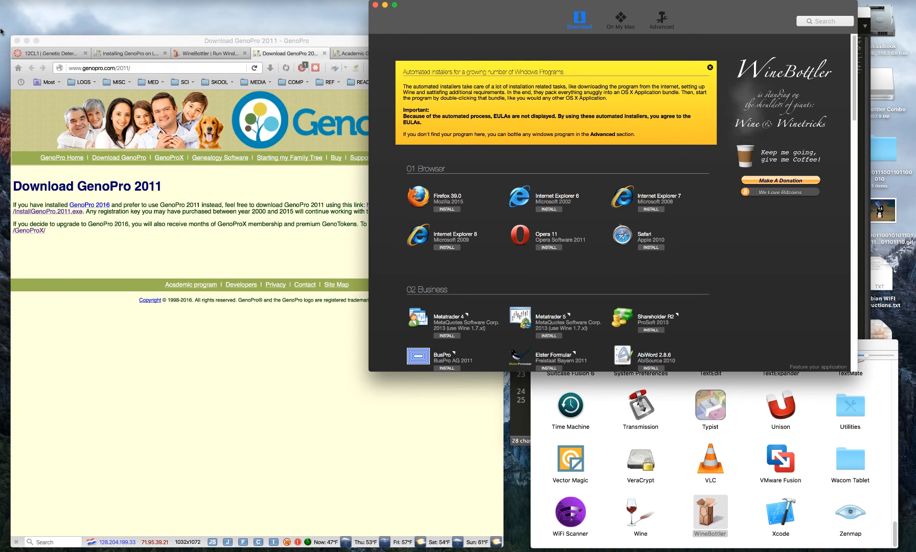
Review the General settings of Security & Privacy for which downloaded apps are allowed, and close System Preferences.
{"action": "left_click", "coordinate": [18, 8]}
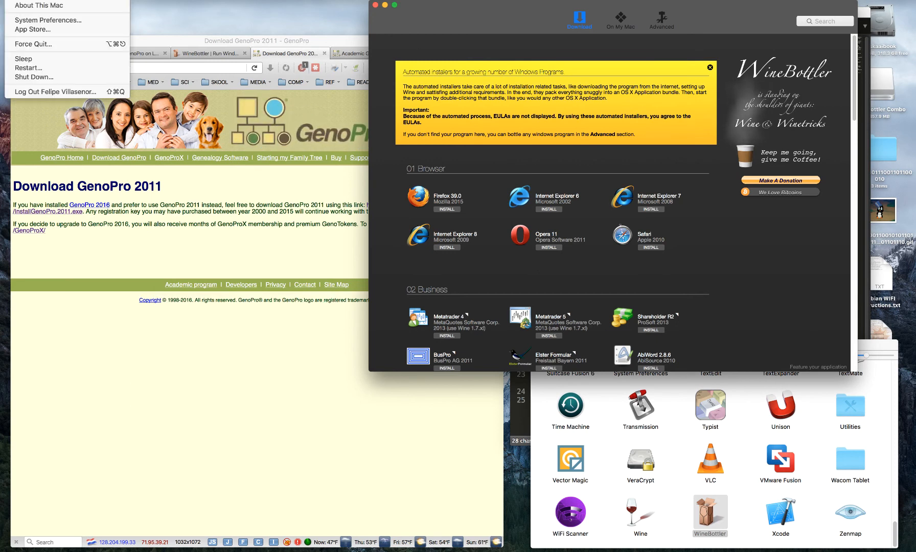
{"action": "left_click", "coordinate": [26, 20]}
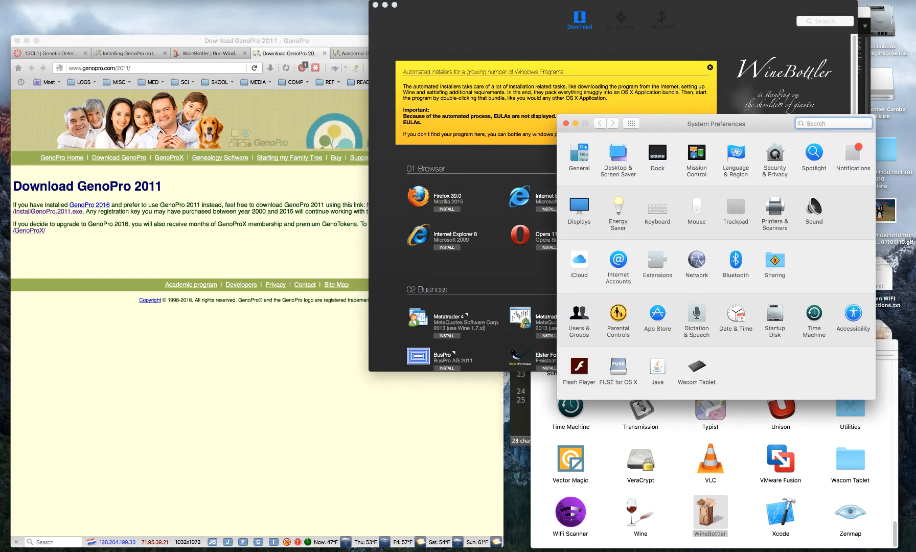
{"action": "left_click_drag", "start_coordinate": [760, 127], "coordinate": [483, 105]}
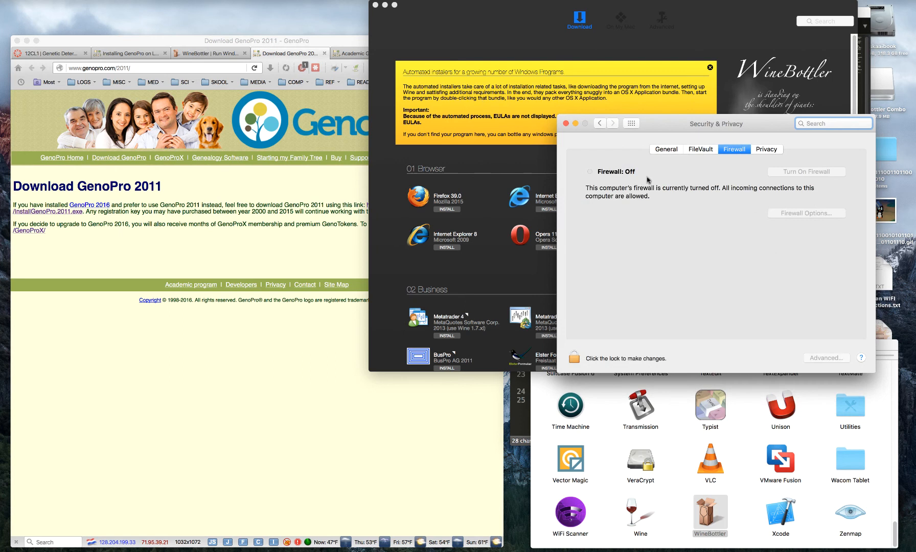
{"action": "left_click", "coordinate": [666, 149]}
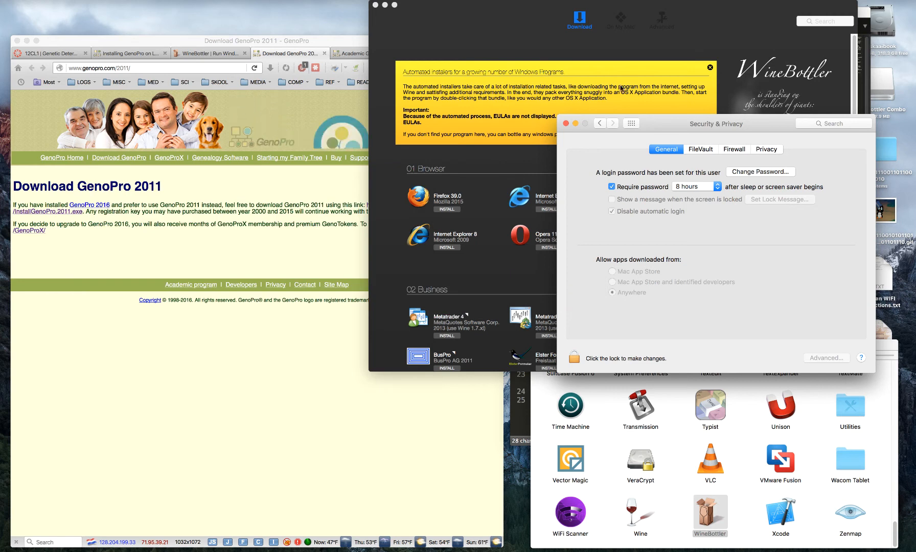
{"action": "left_click_drag", "start_coordinate": [657, 123], "coordinate": [320, 149]}
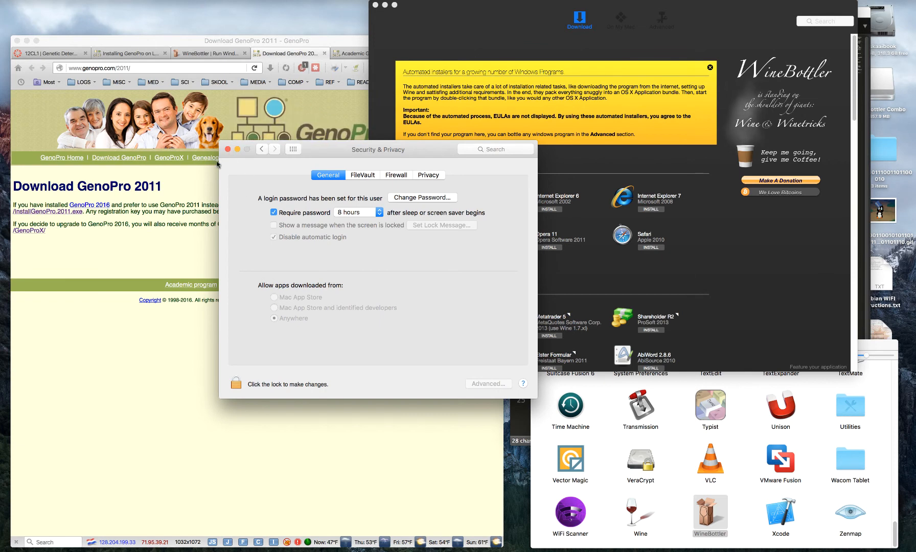
{"action": "left_click", "coordinate": [227, 149]}
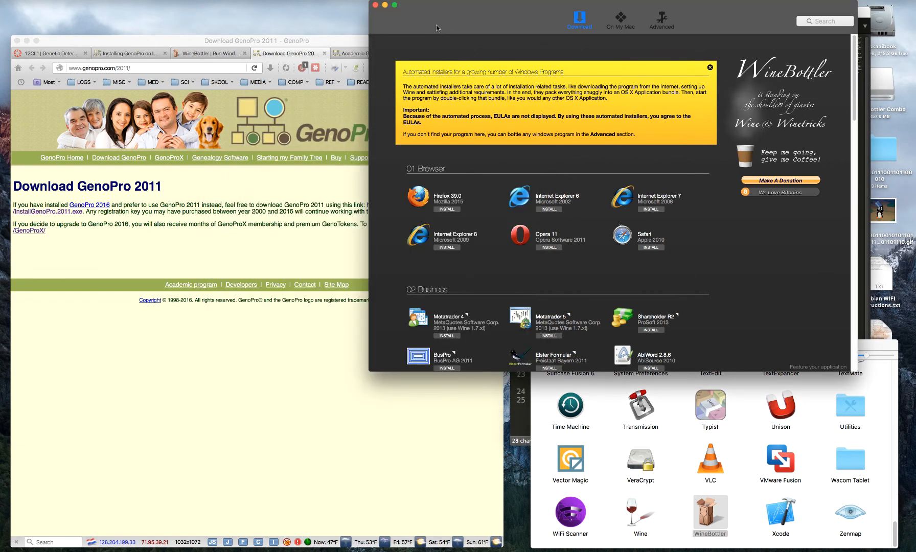
Show WineBottler's Advanced settings, place its window over the browser, and bring the written instructions to the front.
{"action": "left_click", "coordinate": [671, 22]}
{"action": "left_click_drag", "start_coordinate": [672, 22], "coordinate": [317, 95]}
{"action": "left_click", "coordinate": [647, 281]}
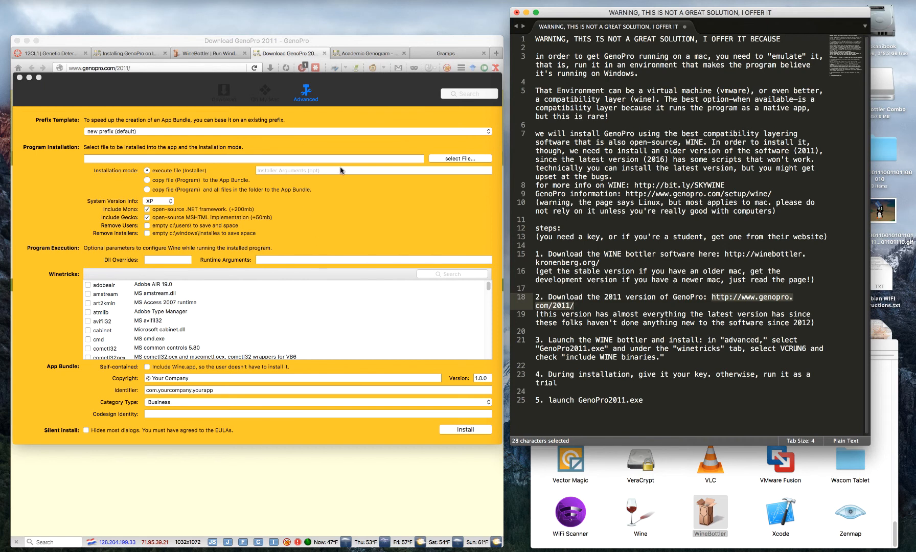
Start selecting the file to install in WineBottler and bring up the DL folder holding the GenoPro installer.
{"action": "left_click", "coordinate": [469, 159]}
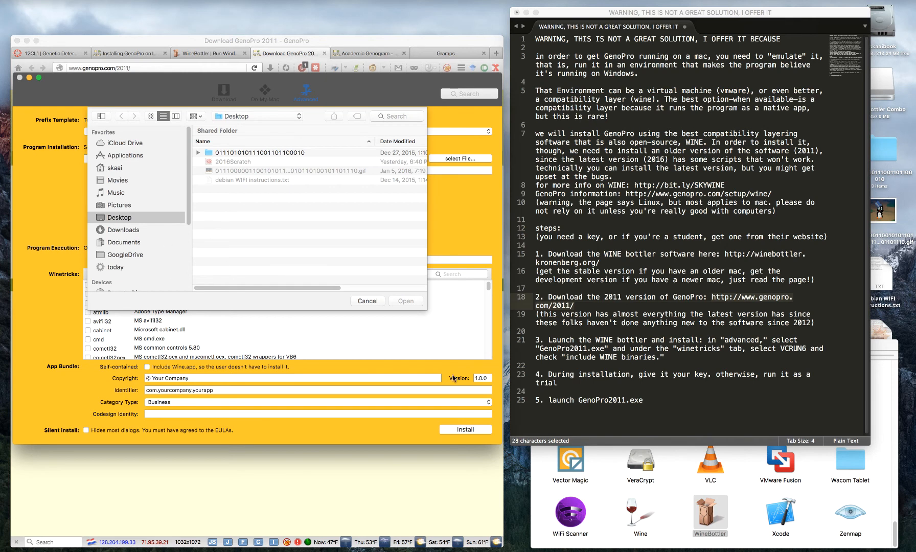
{"action": "left_click", "coordinate": [888, 350]}
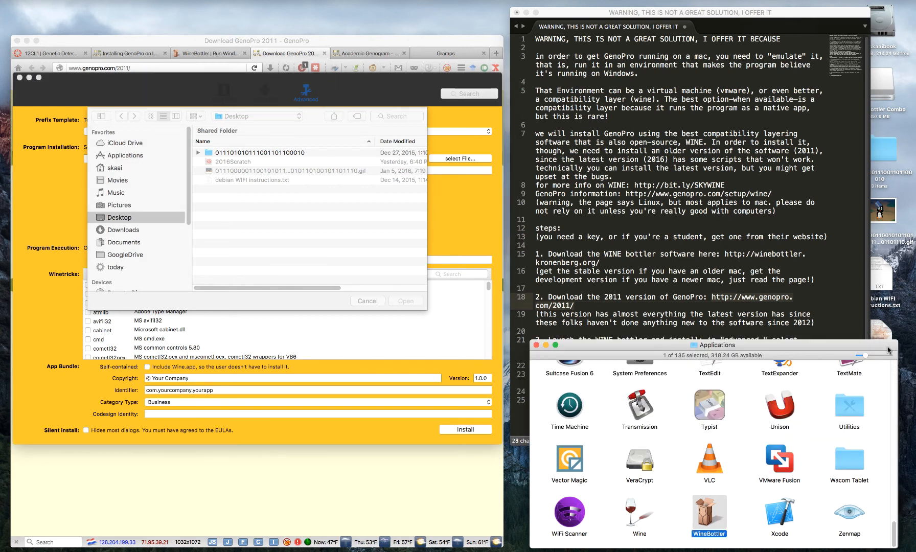
{"action": "left_click_drag", "start_coordinate": [845, 347], "coordinate": [828, 172]}
{"action": "left_click", "coordinate": [800, 469]}
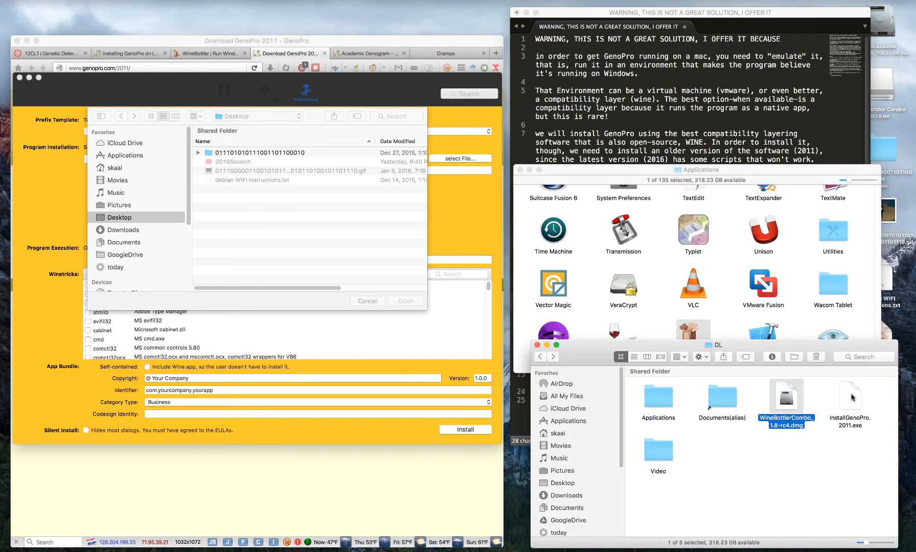
{"action": "left_click_drag", "start_coordinate": [852, 402], "coordinate": [620, 263]}
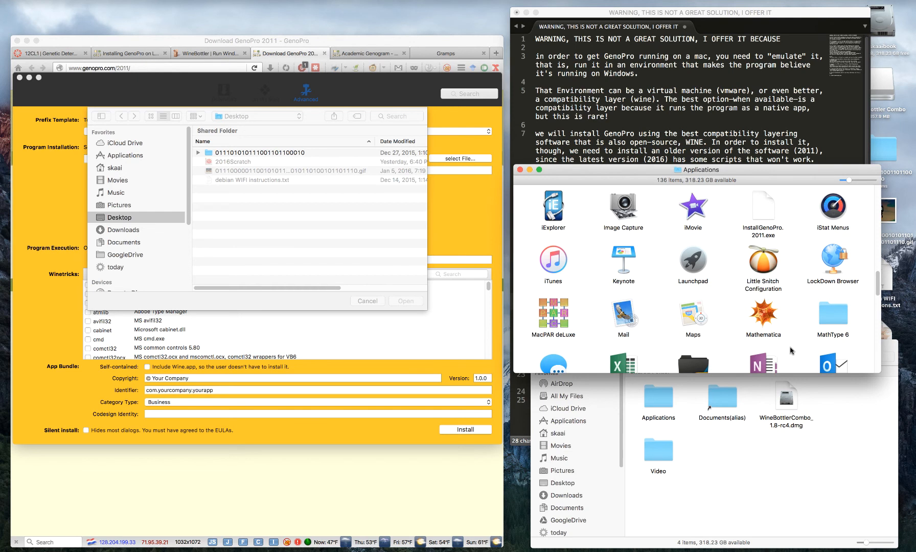
{"action": "key", "text": "super+z"}
{"action": "left_click", "coordinate": [798, 466]}
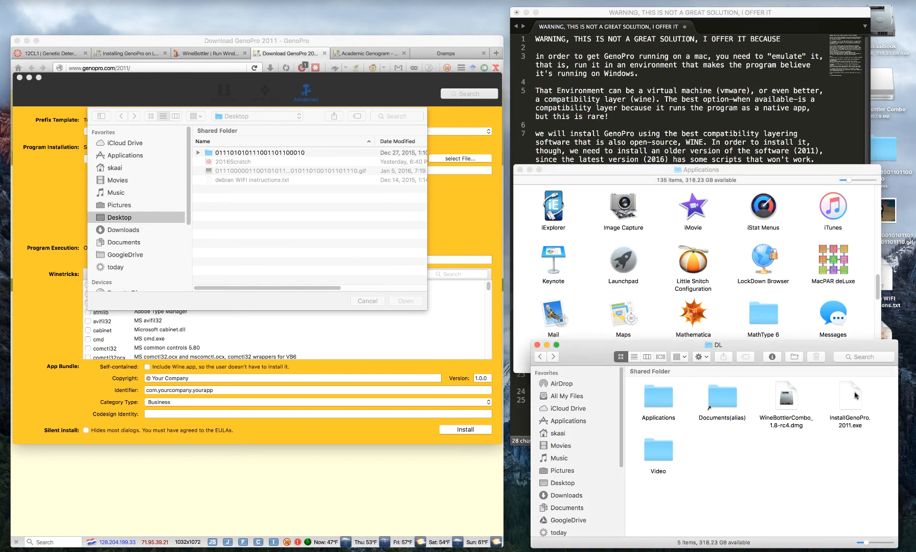
Choose InstallGenoPro.2011.exe from the DL folder as the program to install and highlight its path.
{"action": "left_click_drag", "start_coordinate": [855, 396], "coordinate": [280, 196]}
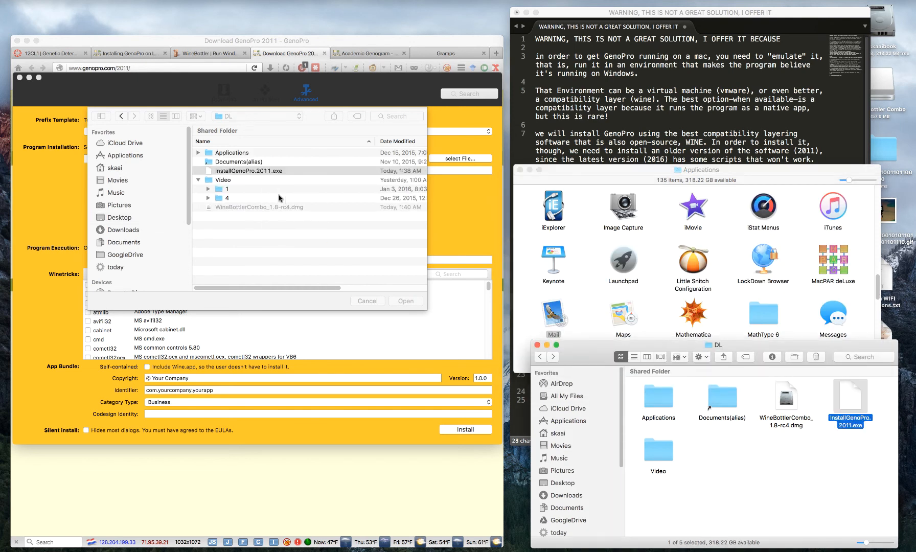
{"action": "left_click", "coordinate": [290, 174]}
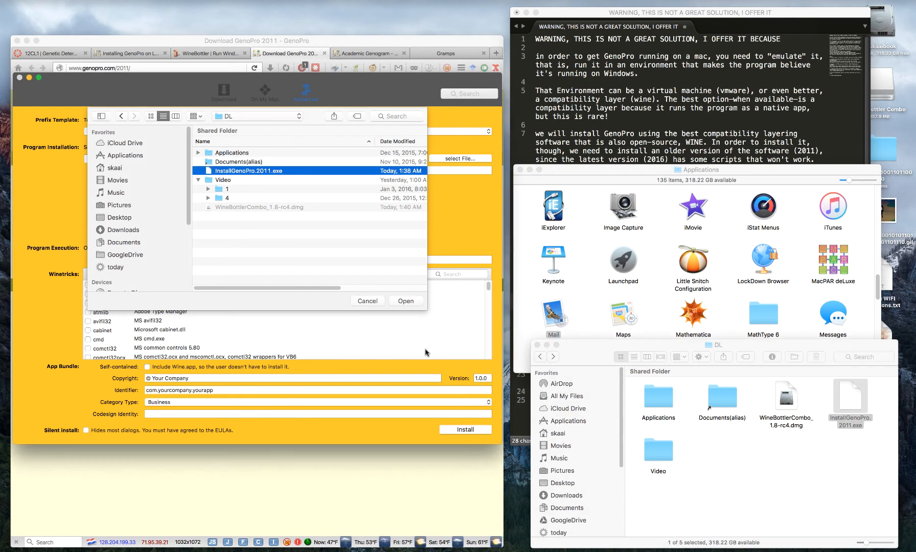
{"action": "left_click", "coordinate": [407, 301]}
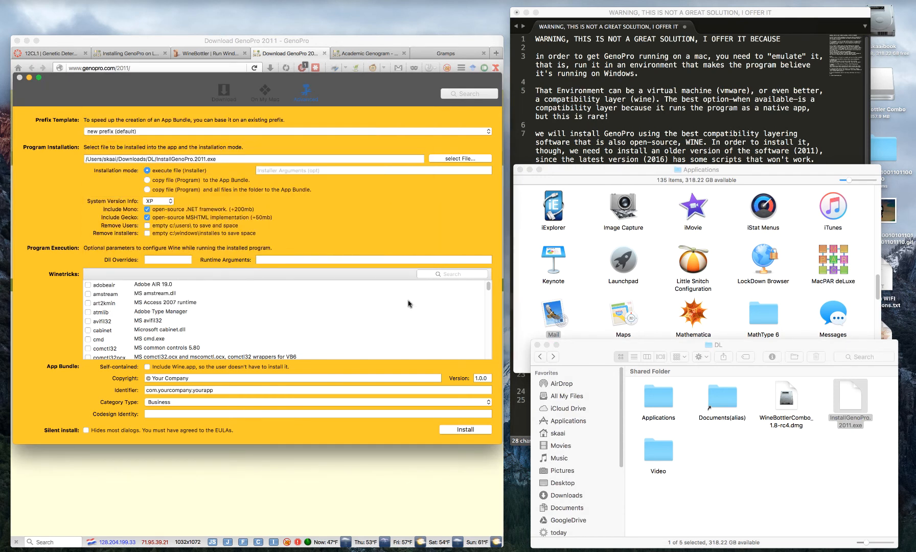
{"action": "triple_click", "coordinate": [202, 159]}
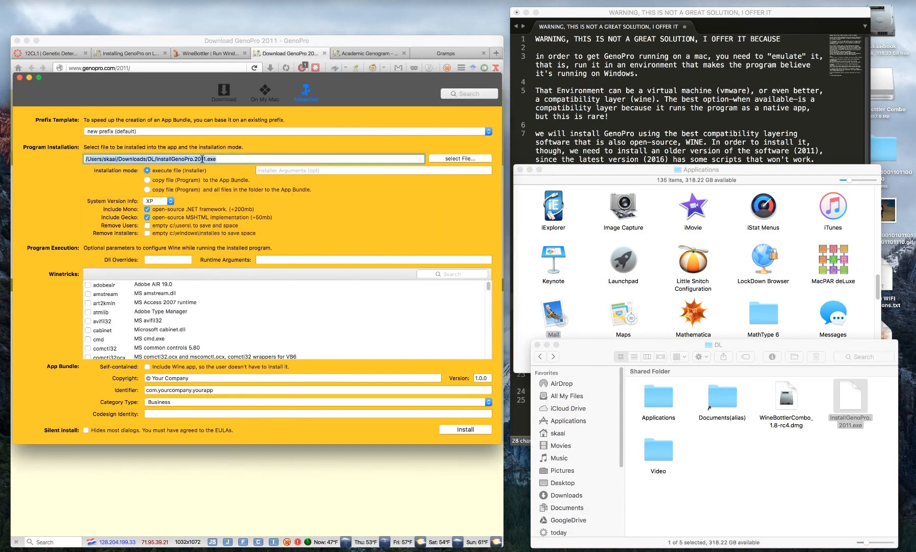
Highlight VCRUN6 in the notes, enable the vcrun6 Winetrick, and include Wine.app to make the app bundle self-contained.
{"action": "scroll", "coordinate": [123, 324], "scroll_direction": "down", "scroll_amount": 3}
{"action": "left_click", "coordinate": [607, 97]}
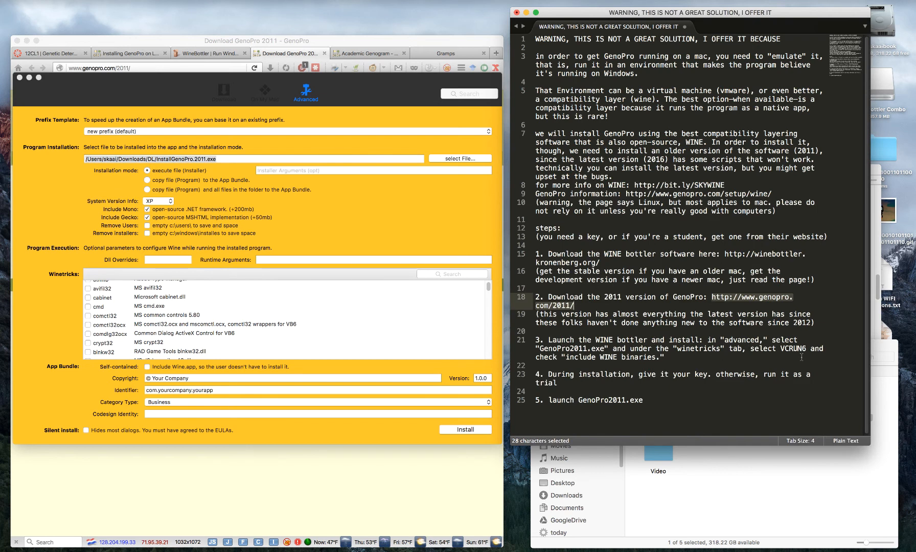
{"action": "double_click", "coordinate": [789, 348]}
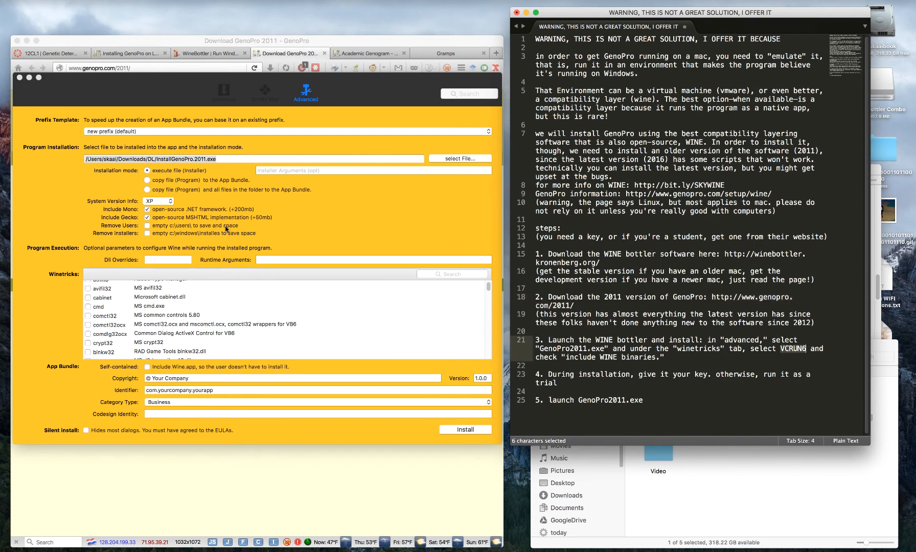
{"action": "scroll", "coordinate": [185, 344], "scroll_direction": "down", "scroll_amount": 15}
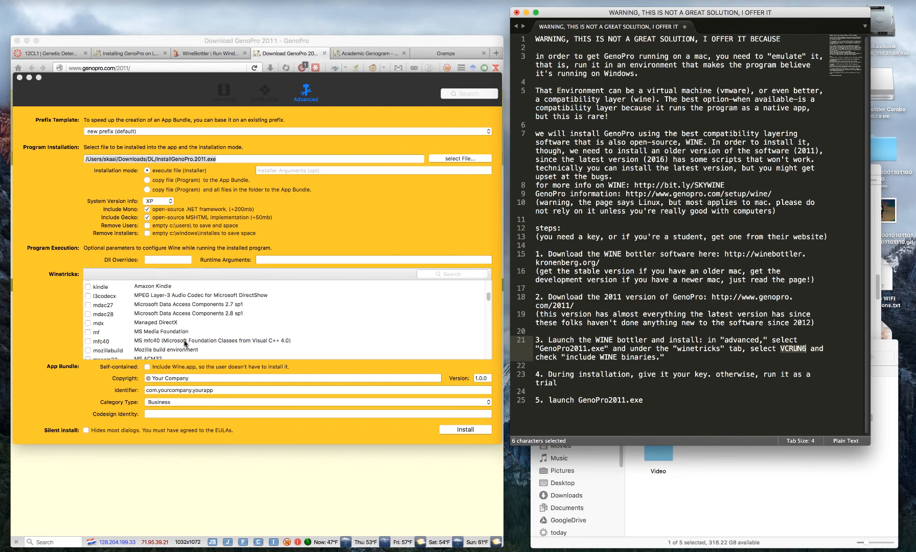
{"action": "scroll", "coordinate": [185, 344], "scroll_direction": "down", "scroll_amount": 10}
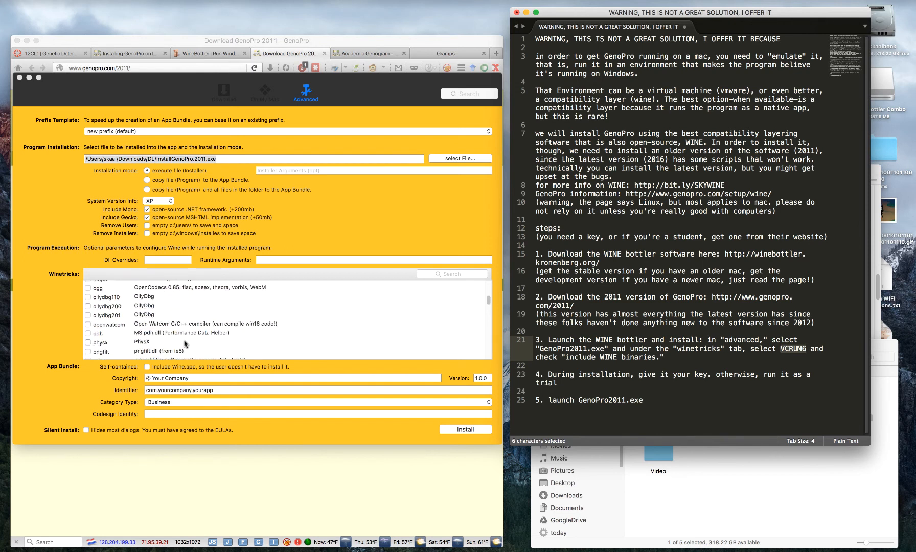
{"action": "scroll", "coordinate": [185, 344], "scroll_direction": "down", "scroll_amount": 10}
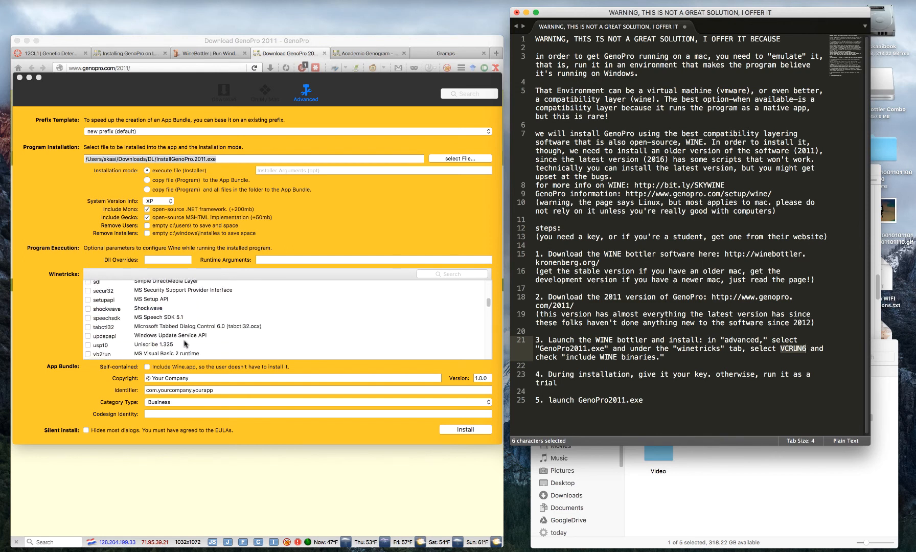
{"action": "scroll", "coordinate": [185, 344], "scroll_direction": "down", "scroll_amount": 5}
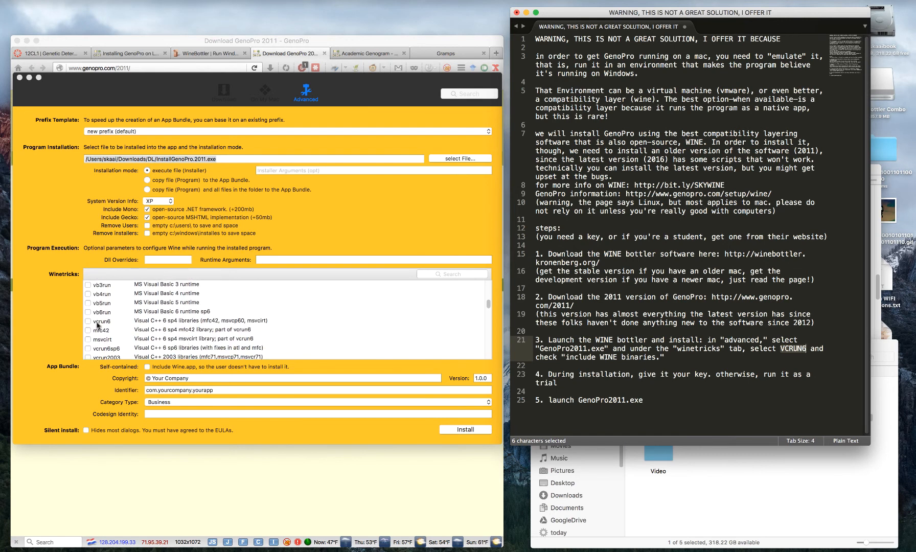
{"action": "left_click", "coordinate": [97, 323]}
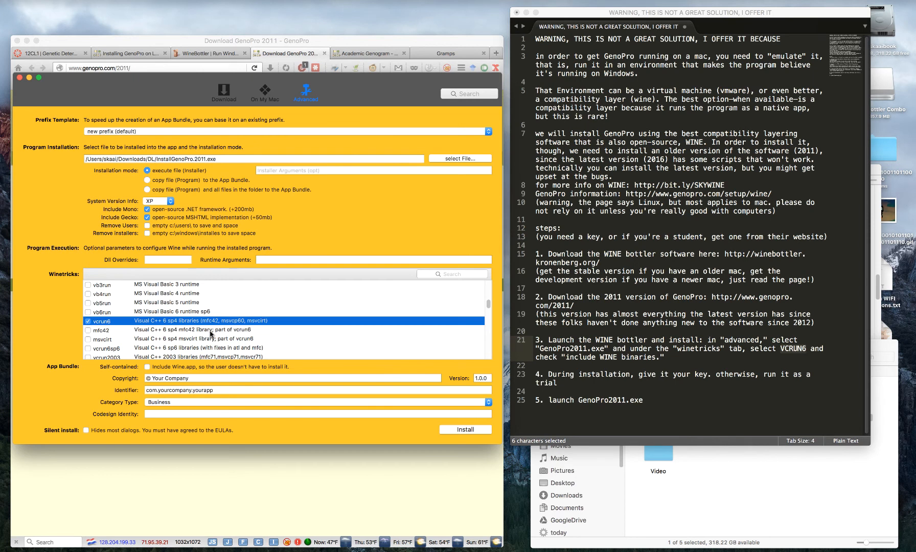
{"action": "scroll", "coordinate": [211, 333], "scroll_direction": "down", "scroll_amount": 2}
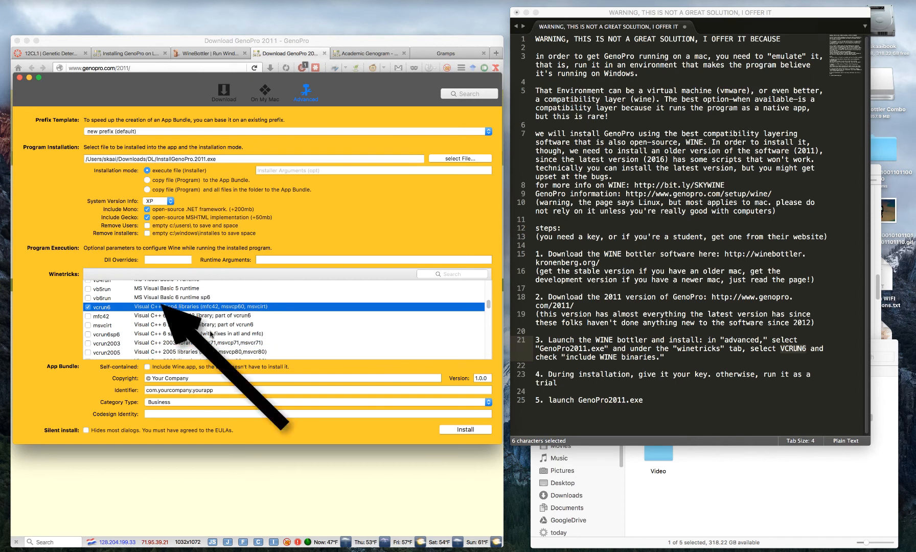
{"action": "left_click", "coordinate": [148, 367]}
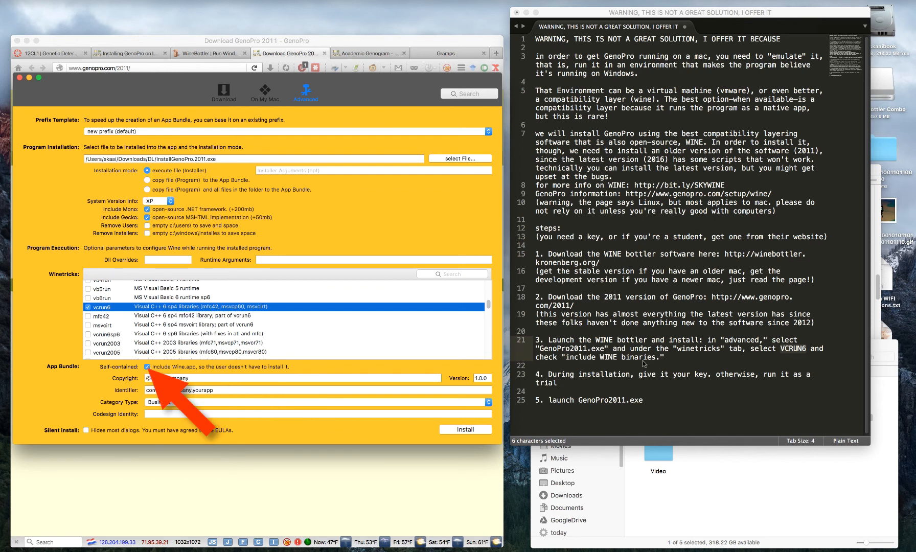
Correct the end of instruction 3 in the notes so the option reads "include WINE.app".
{"action": "left_click", "coordinate": [656, 359]}
{"action": "key", "text": "BackSpace"}
{"action": "key", "text": "BackSpace"}
{"action": "key", "text": "BackSpace"}
{"action": "key", "text": "BackSpace"}
{"action": "key", "text": "BackSpace"}
{"action": "key", "text": "BackSpace"}
{"action": "key", "text": "BackSpace"}
{"action": "key", "text": "BackSpace"}
{"action": "key", "text": "BackSpace"}
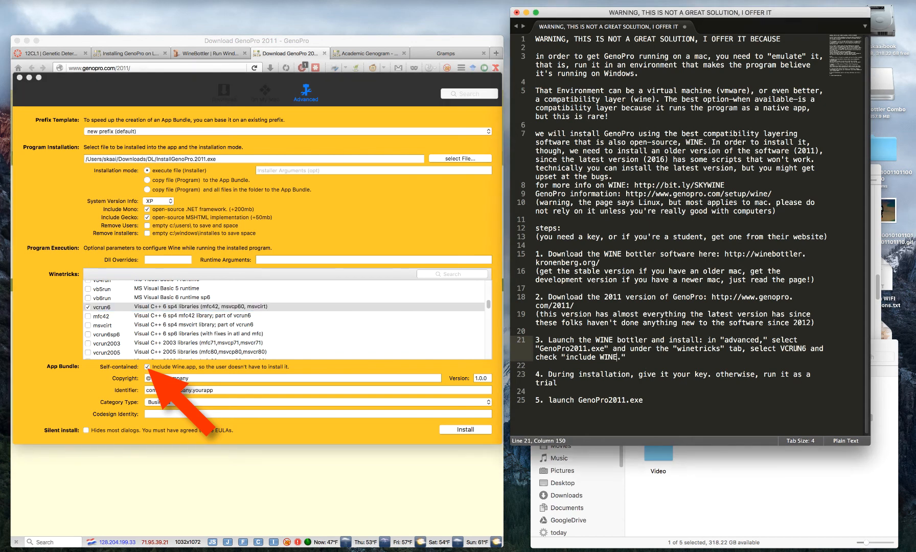
{"action": "type", "text": ".app"}
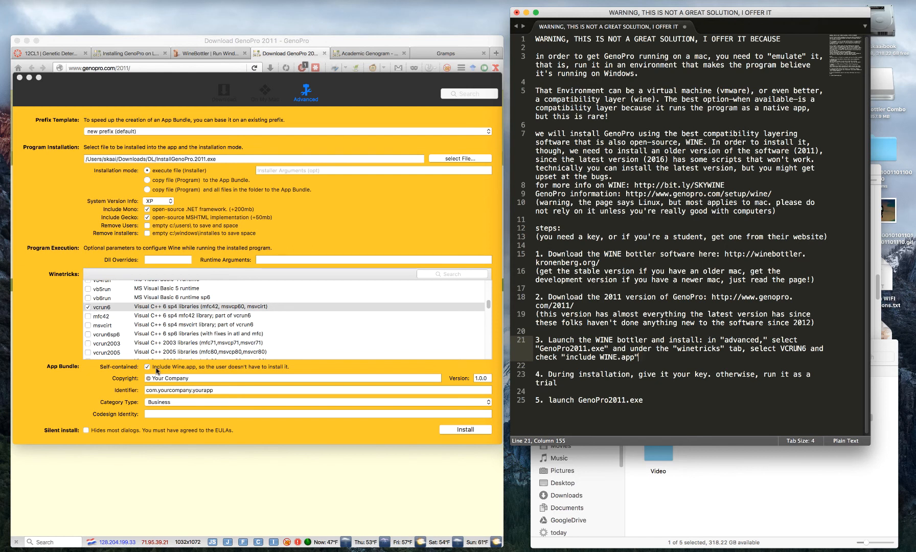
Start the WineBottler installation and save the app bundle as GenoPro on the Desktop.
{"action": "left_click", "coordinate": [391, 425]}
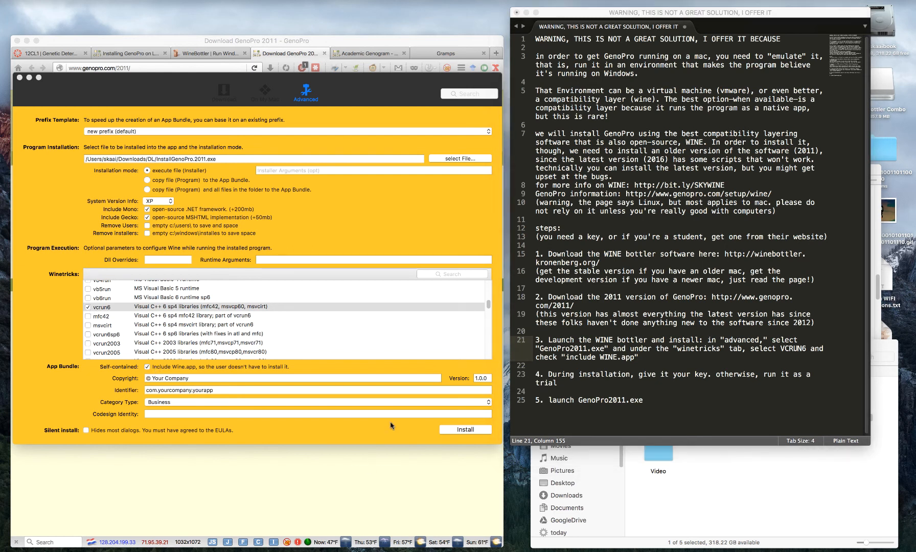
{"action": "left_click", "coordinate": [461, 431]}
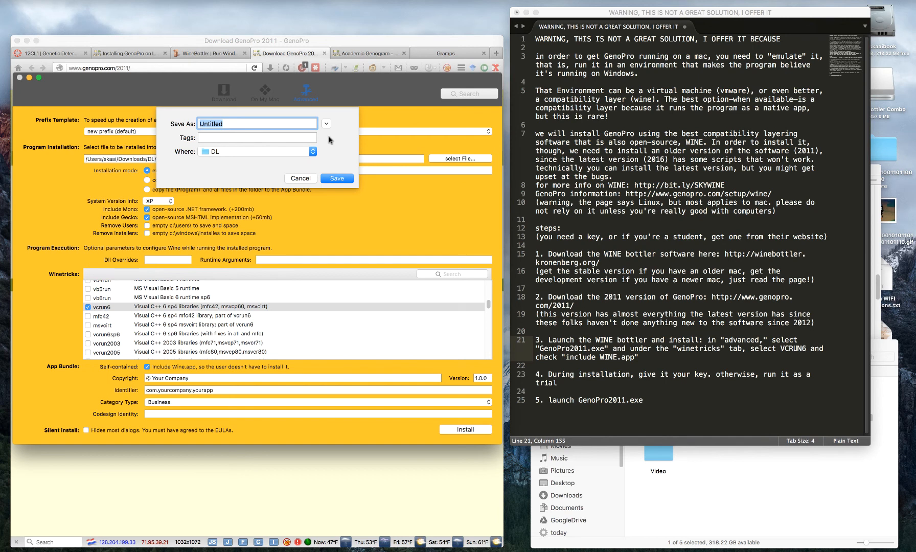
{"action": "key", "text": "super+d"}
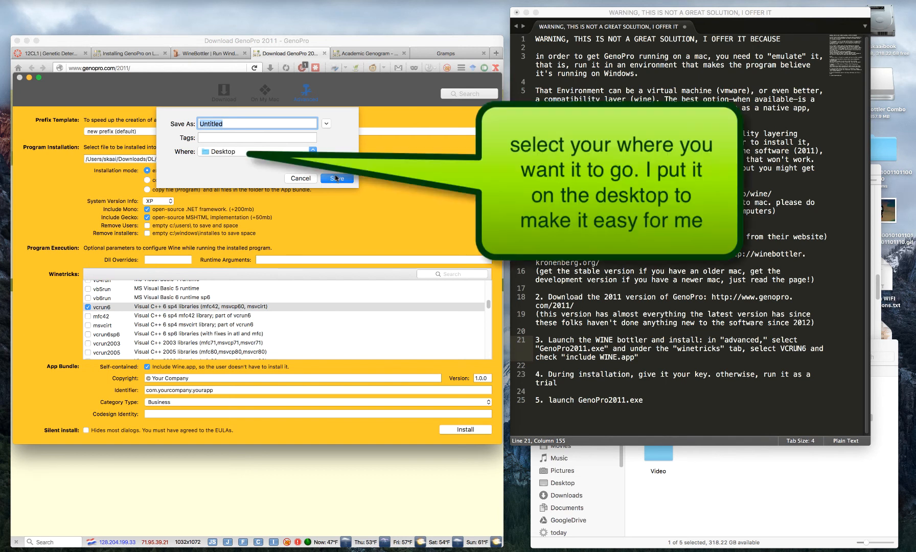
{"action": "type", "text": "GenoPro"}
{"action": "left_click", "coordinate": [337, 179]}
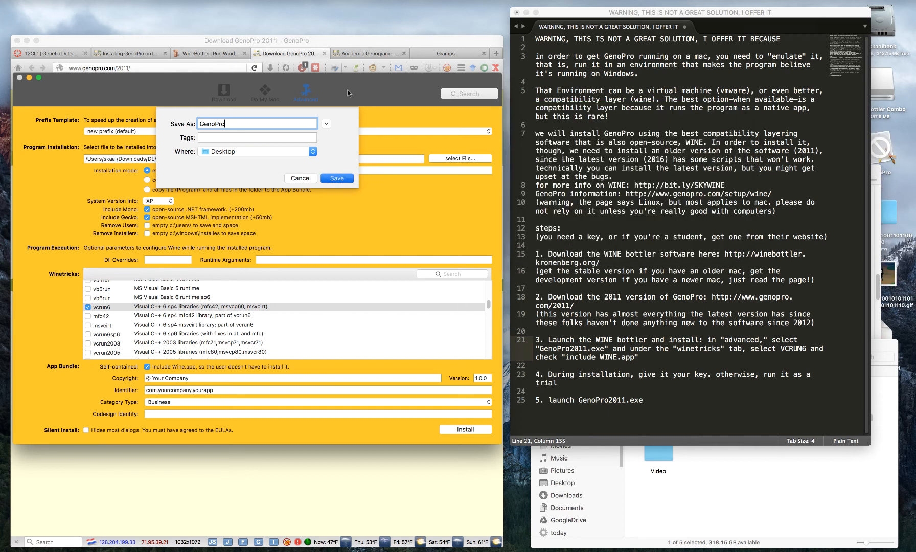
{"action": "left_click", "coordinate": [330, 175]}
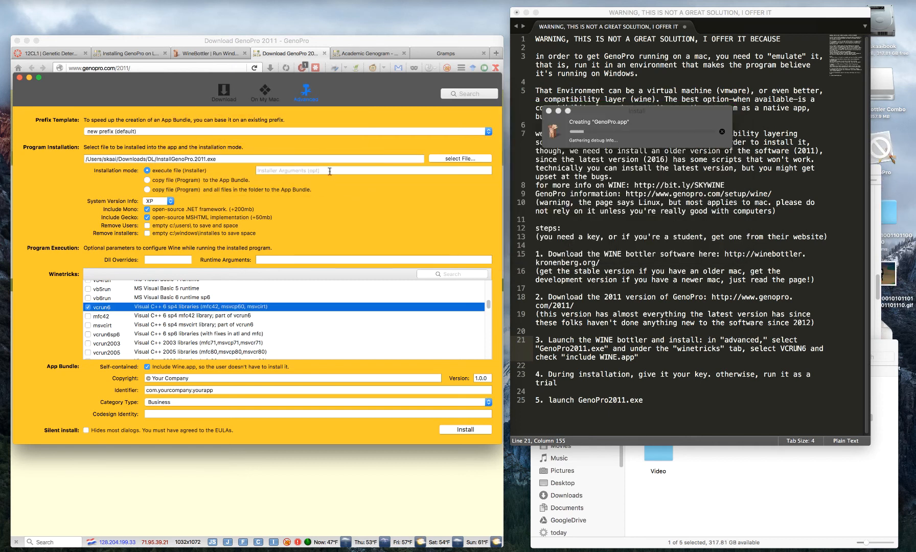
Reposition the installation windows and accept the Visual C++ redistributable license in the VCRedist installer.
{"action": "left_click_drag", "start_coordinate": [622, 117], "coordinate": [366, 207]}
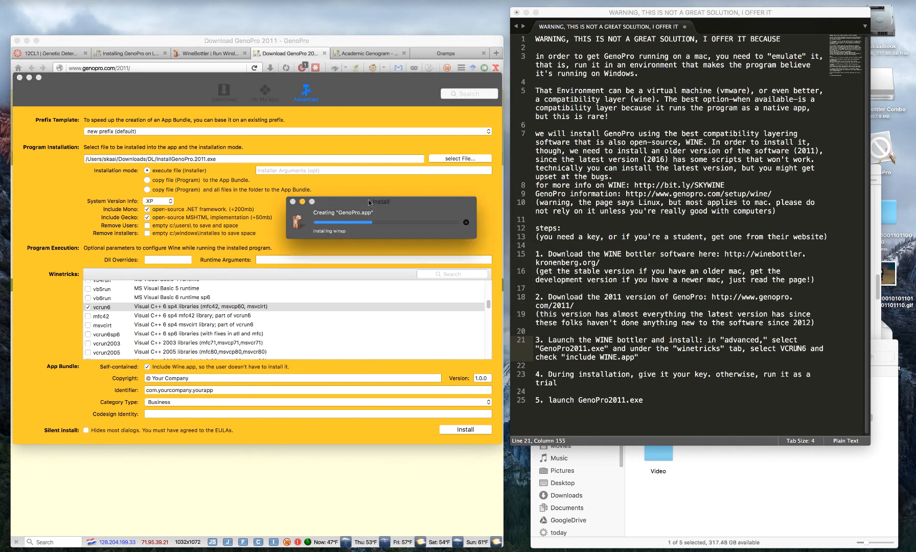
{"action": "right_click", "coordinate": [881, 82]}
{"action": "left_click", "coordinate": [854, 96]}
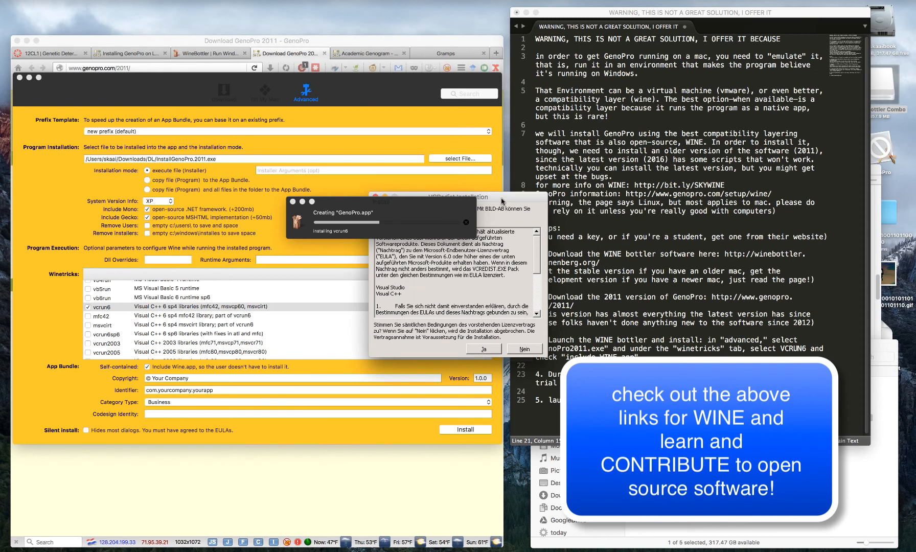
{"action": "left_click_drag", "start_coordinate": [502, 201], "coordinate": [357, 292]}
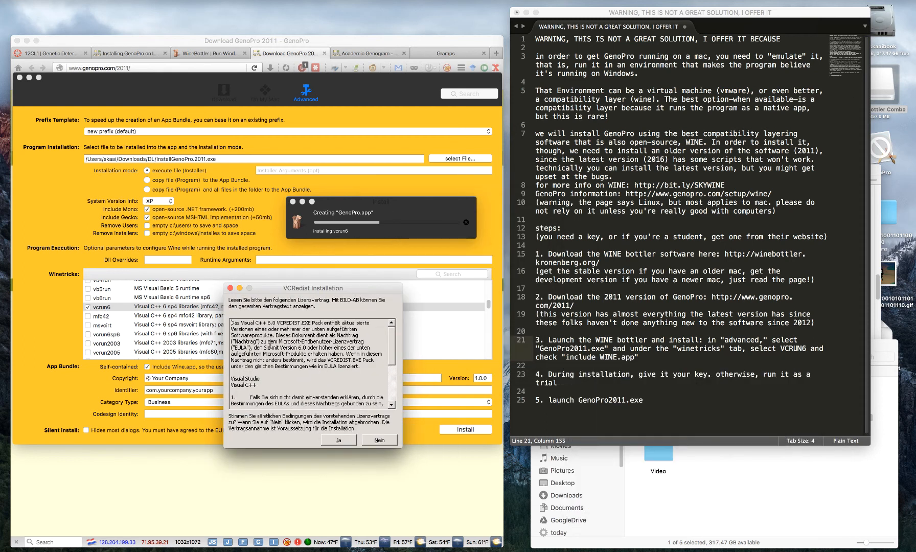
{"action": "left_click_drag", "start_coordinate": [276, 287], "coordinate": [200, 227]}
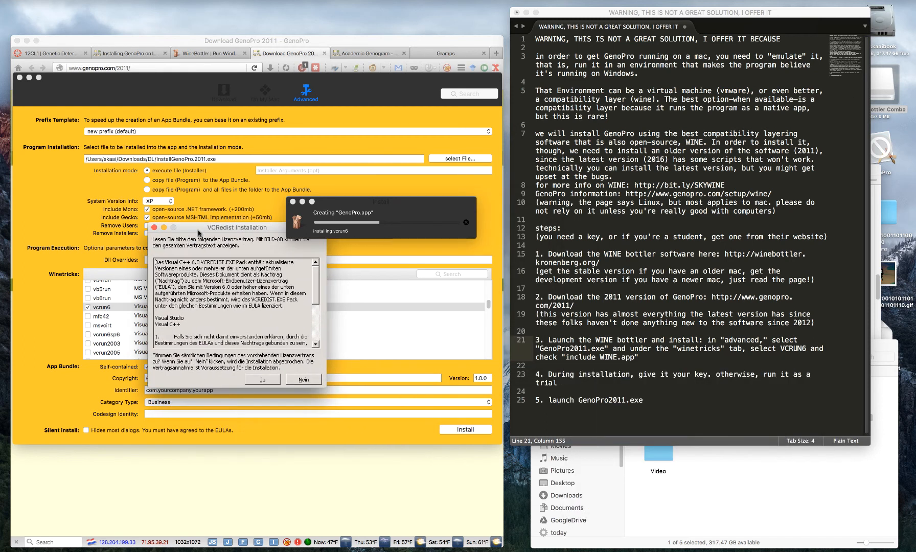
{"action": "left_click", "coordinate": [268, 380]}
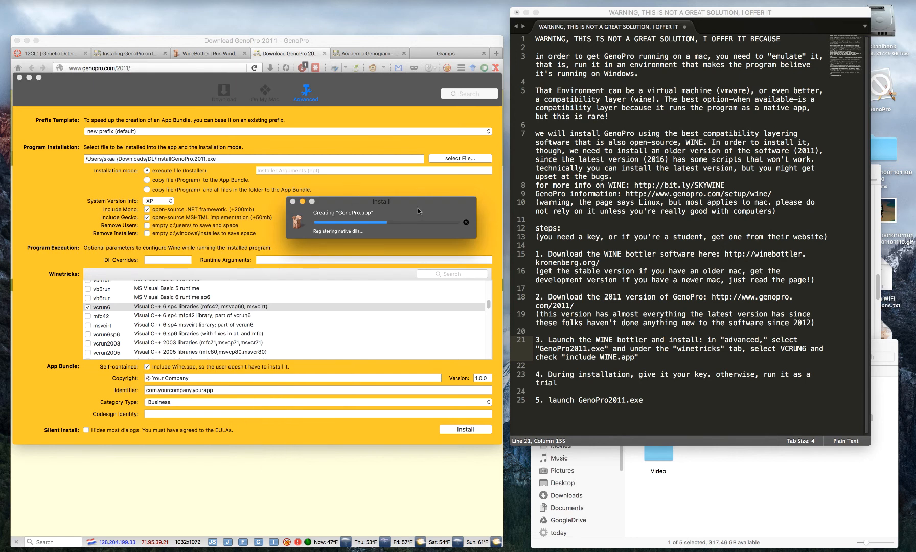
Accept the GenoPro license agreement and install the program in C:\Program Files\GenoPro.
{"action": "left_click", "coordinate": [886, 91]}
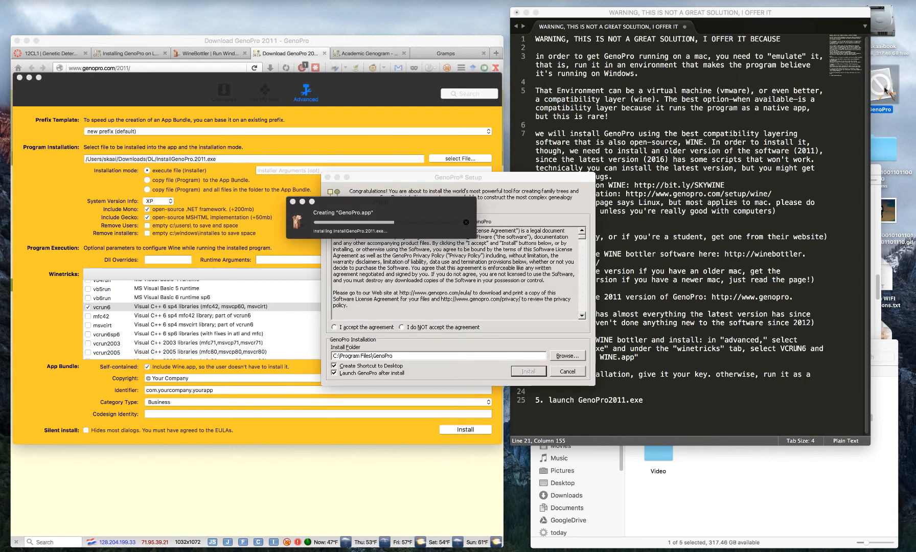
{"action": "left_click", "coordinate": [435, 177]}
{"action": "left_click_drag", "start_coordinate": [374, 215], "coordinate": [372, 214]}
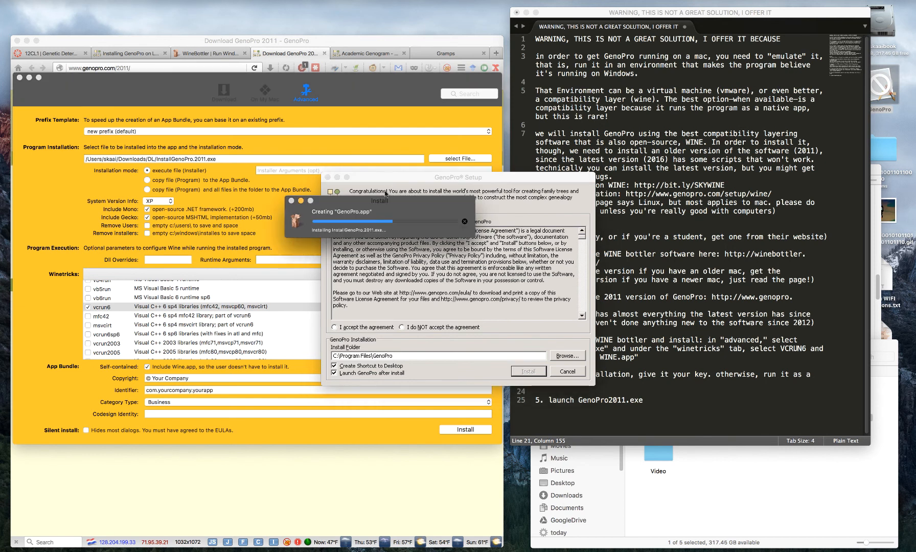
{"action": "left_click_drag", "start_coordinate": [386, 177], "coordinate": [241, 239]}
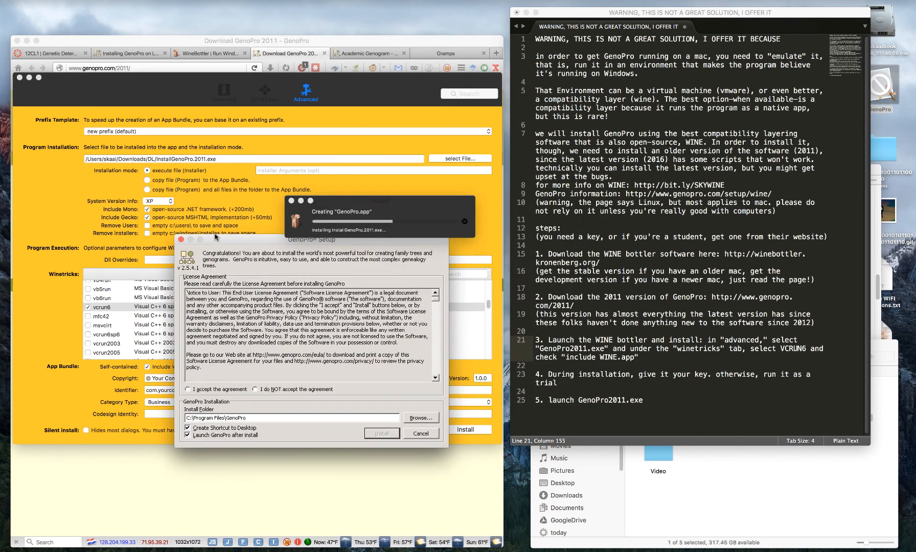
{"action": "left_click_drag", "start_coordinate": [219, 241], "coordinate": [94, 108]}
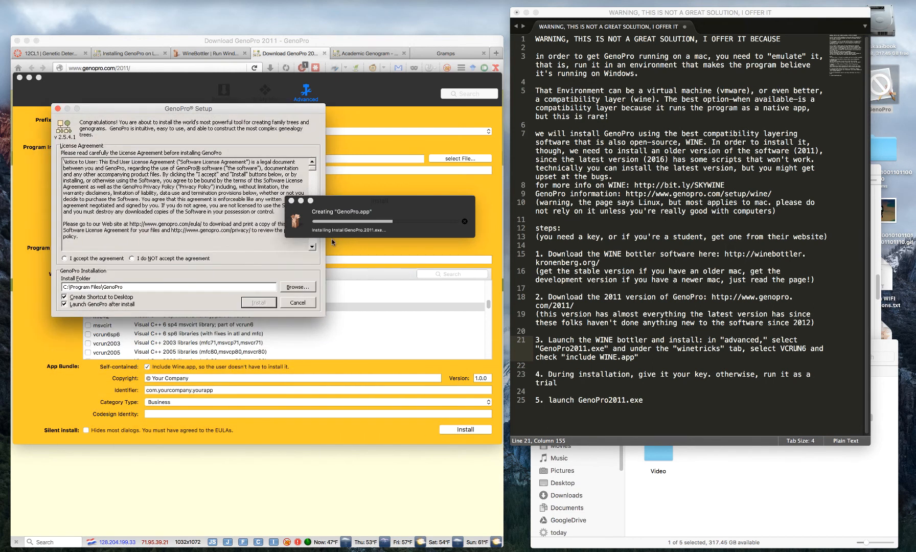
{"action": "left_click_drag", "start_coordinate": [351, 202], "coordinate": [448, 155]}
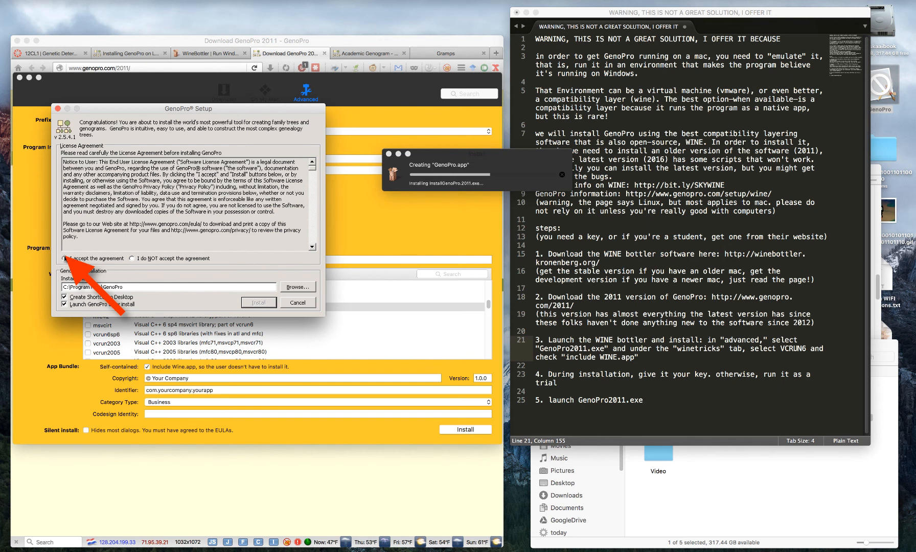
{"action": "left_click", "coordinate": [65, 258]}
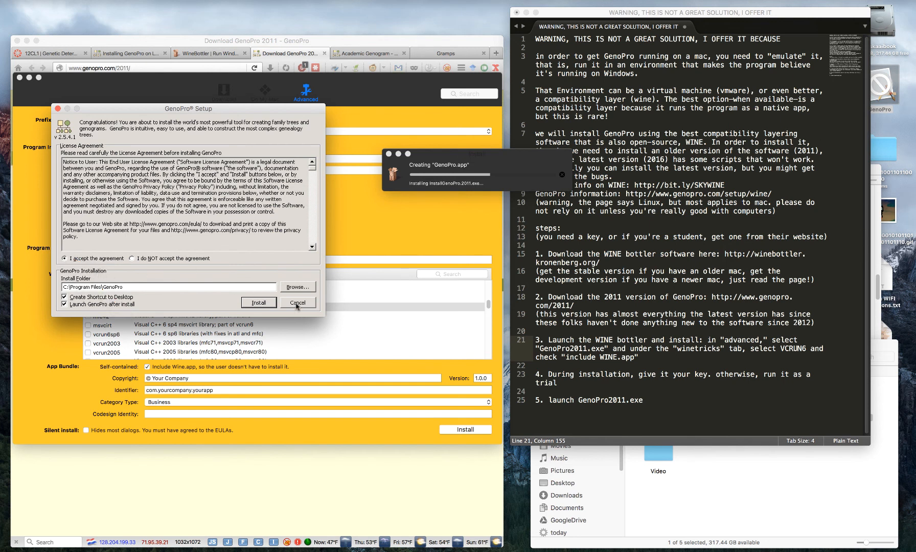
{"action": "left_click", "coordinate": [254, 303]}
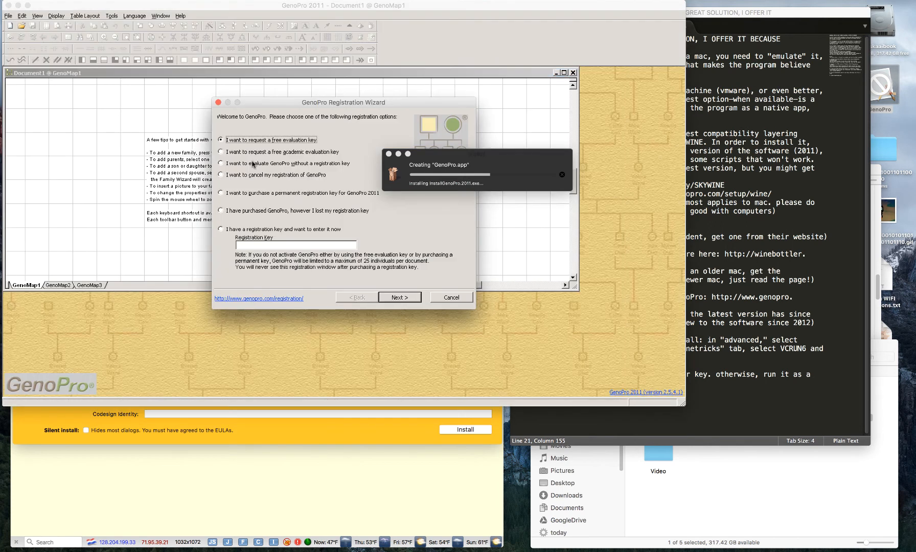
Choose to evaluate GenoPro without a registration key, then close its main window so the bundling can continue.
{"action": "left_click_drag", "start_coordinate": [267, 109], "coordinate": [242, 142]}
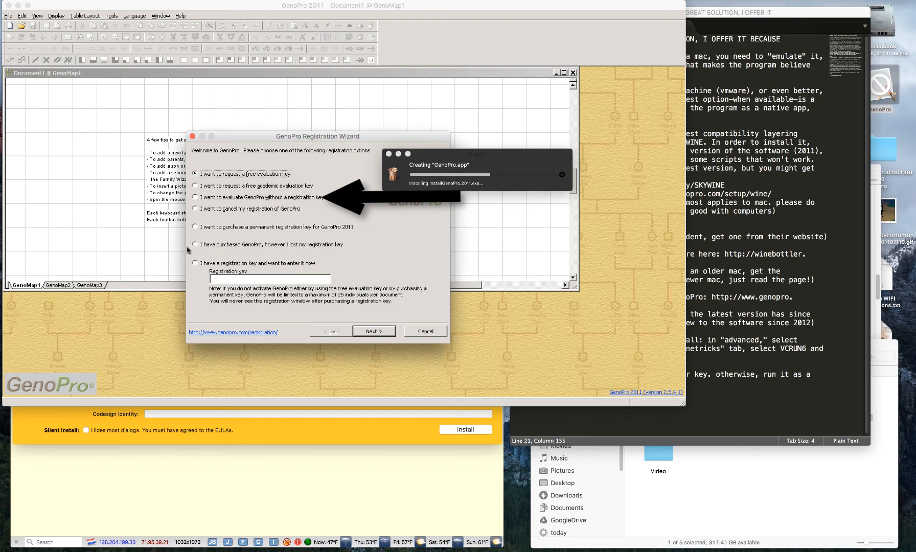
{"action": "left_click", "coordinate": [196, 199]}
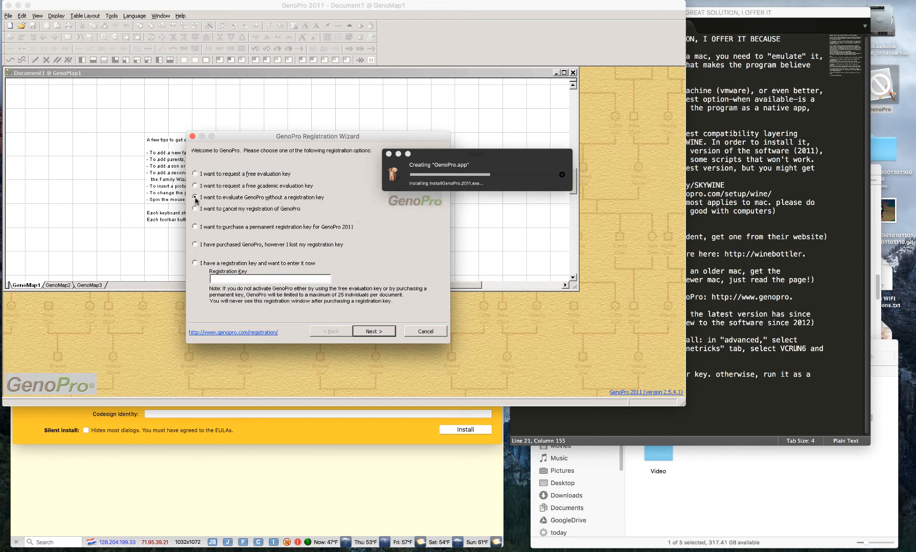
{"action": "left_click", "coordinate": [381, 333]}
{"action": "left_click", "coordinate": [459, 306]}
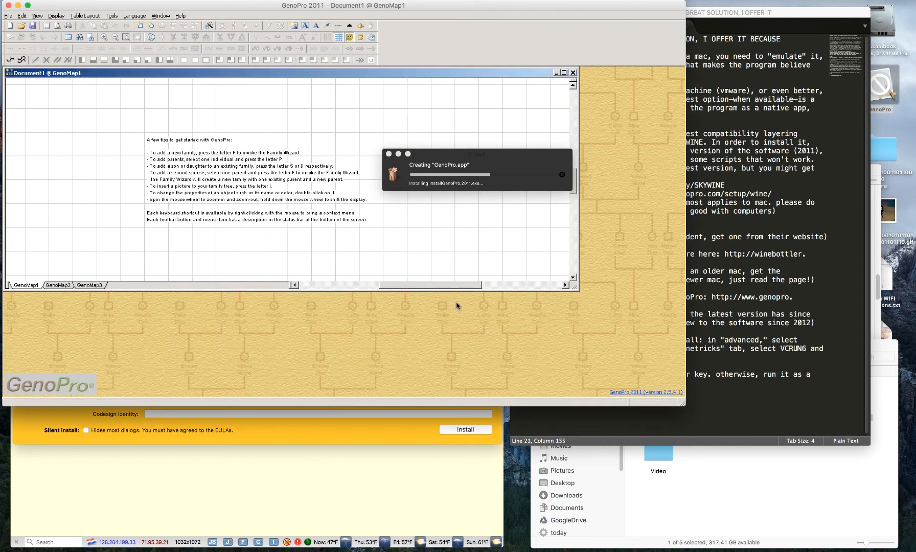
{"action": "left_click_drag", "start_coordinate": [146, 5], "coordinate": [160, 23]}
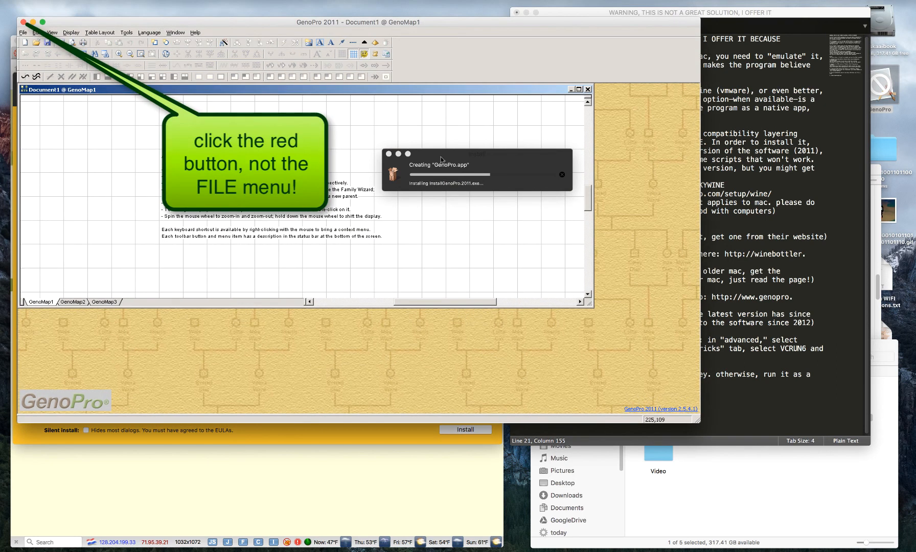
{"action": "left_click", "coordinate": [23, 22]}
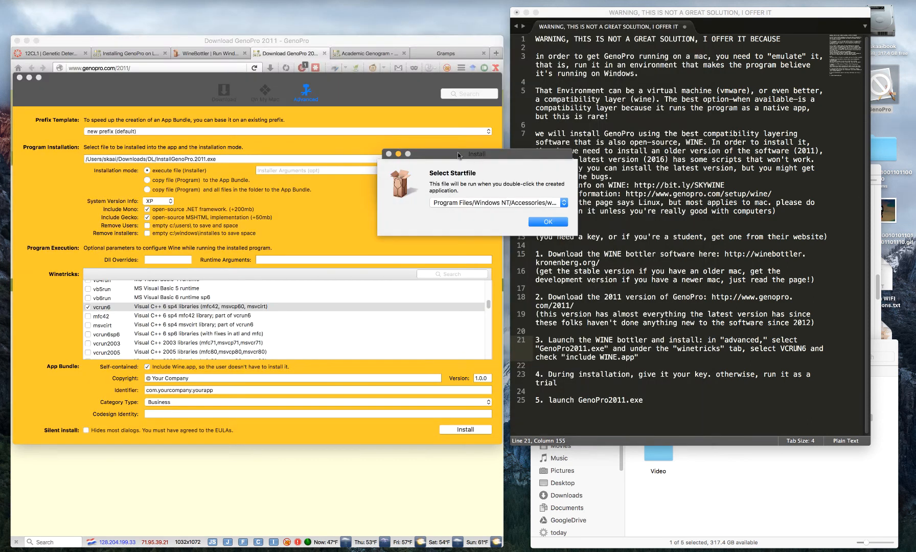
Set Program Files/GenoPro/GenoPro.exe as the bundle's start file, finish the installation and quit WineBottler.
{"action": "left_click_drag", "start_coordinate": [457, 157], "coordinate": [362, 175]}
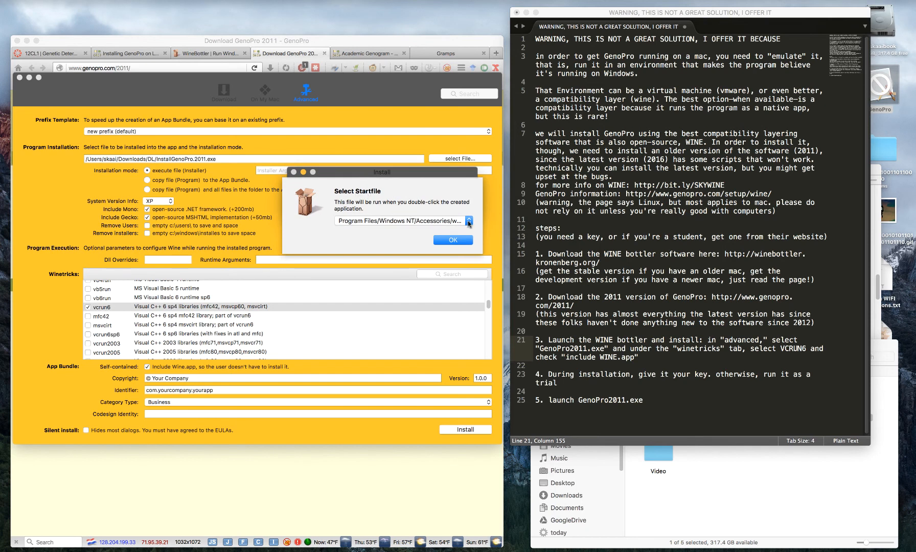
{"action": "left_click", "coordinate": [890, 81]}
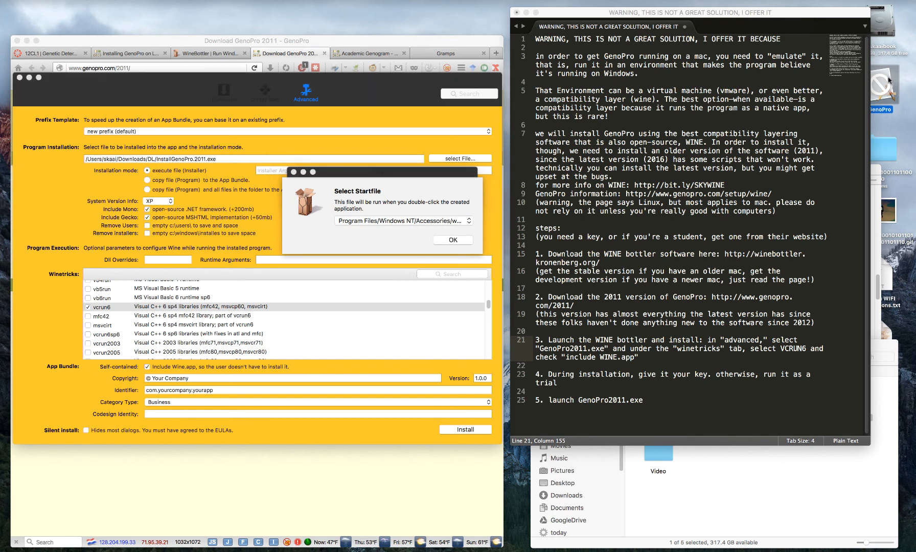
{"action": "left_click", "coordinate": [399, 188]}
{"action": "left_click", "coordinate": [466, 220]}
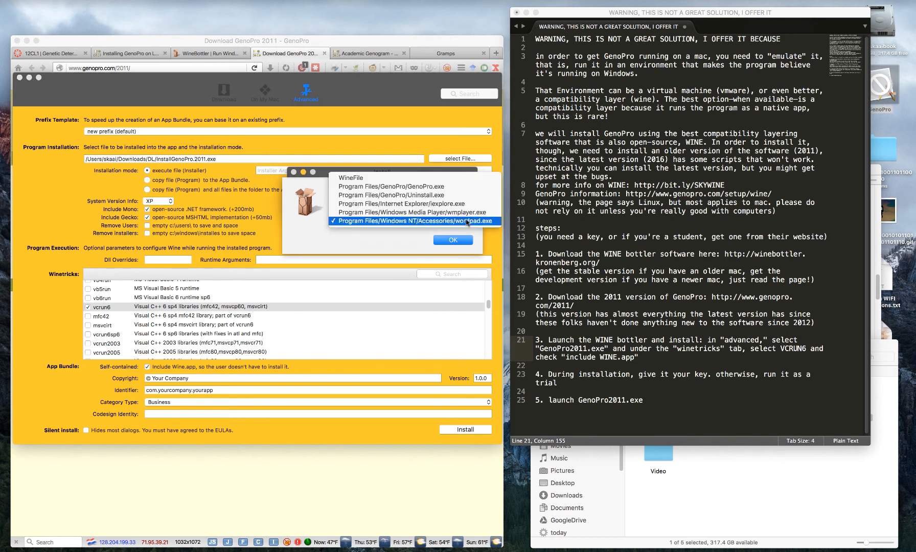
{"action": "left_click", "coordinate": [433, 187]}
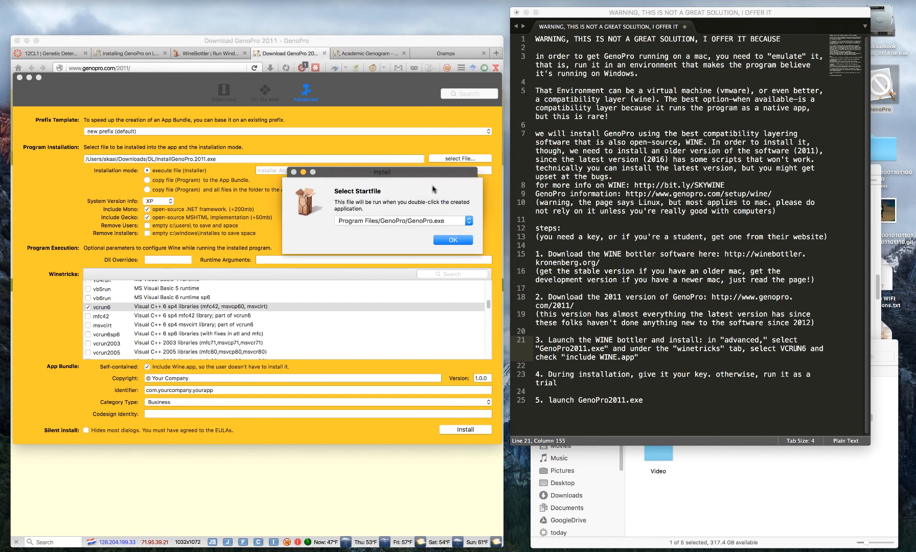
{"action": "left_click", "coordinate": [452, 241]}
{"action": "left_click", "coordinate": [450, 226]}
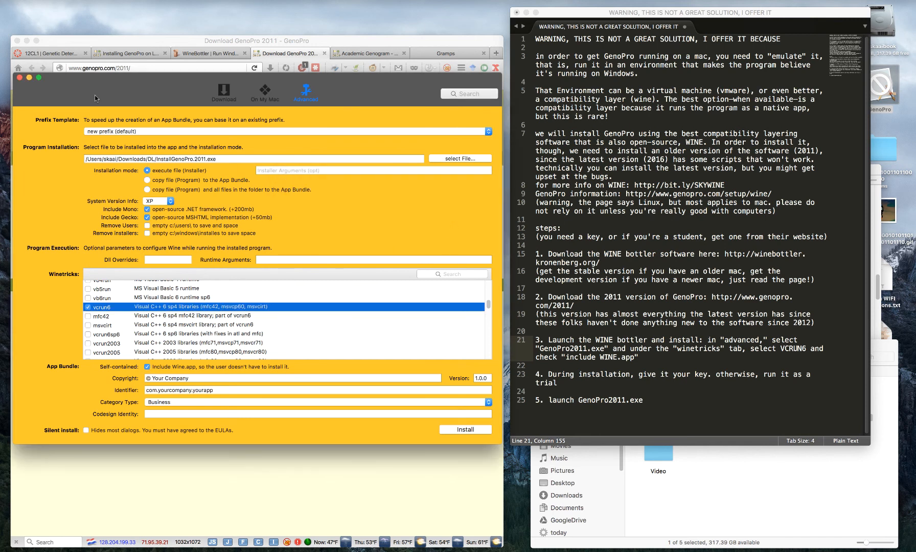
{"action": "left_click", "coordinate": [41, 1]}
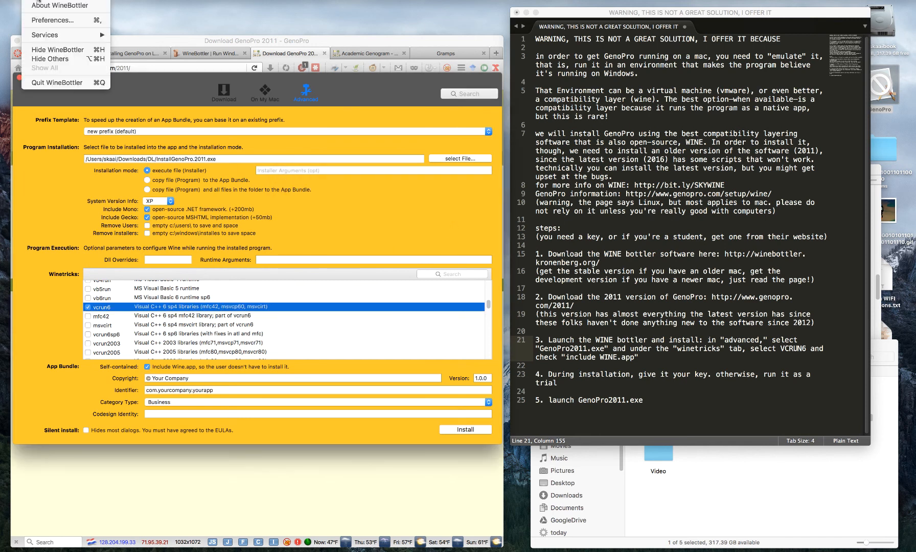
{"action": "left_click", "coordinate": [57, 83]}
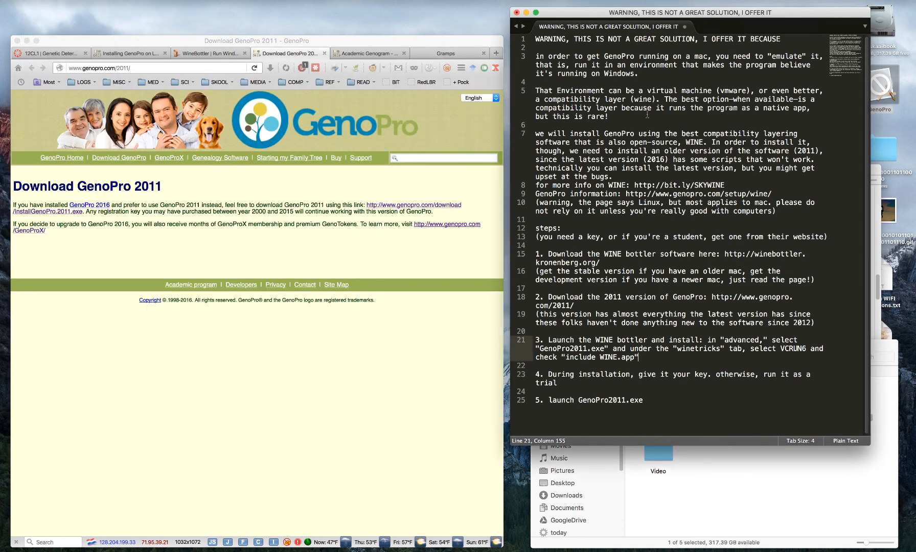
Clear the notes and Applications windows out of the way and launch the bundled GenoPro app from the desktop.
{"action": "left_click_drag", "start_coordinate": [717, 13], "coordinate": [540, 19]}
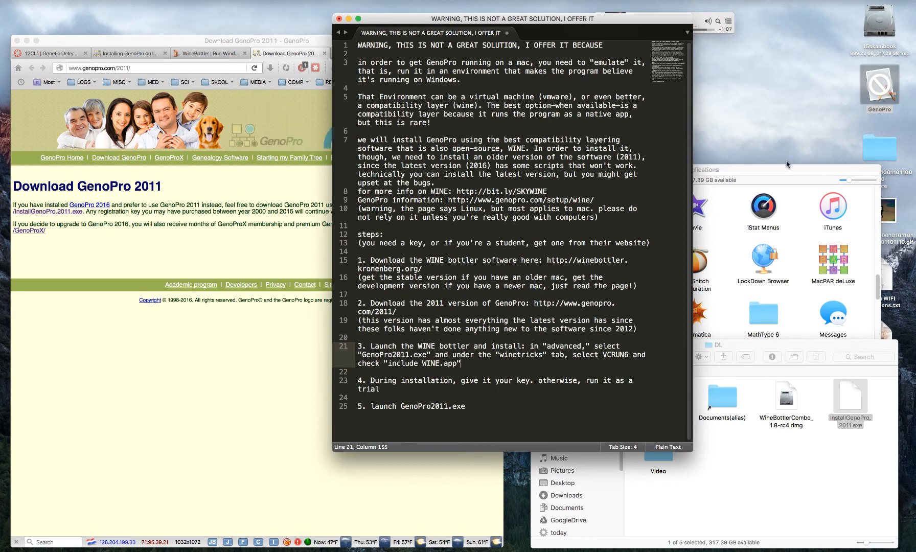
{"action": "left_click", "coordinate": [879, 87]}
{"action": "left_click", "coordinate": [746, 172]}
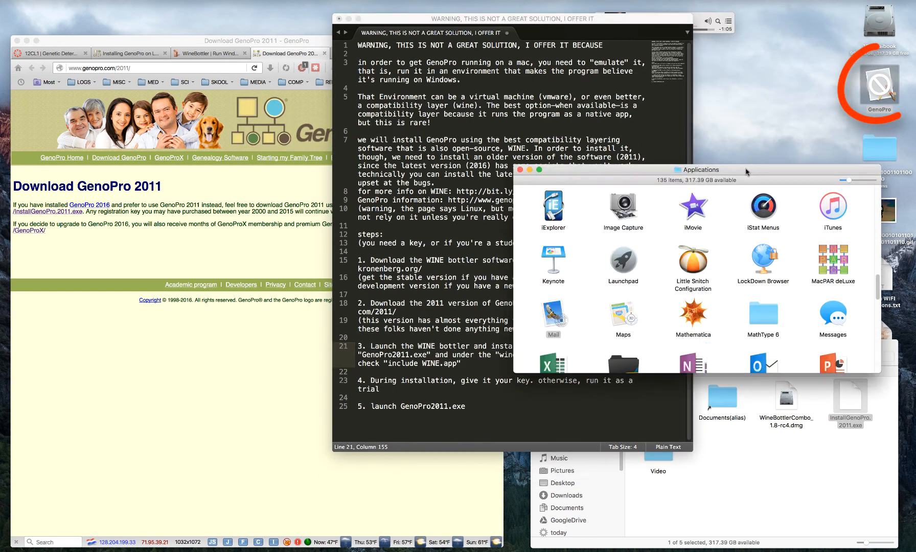
{"action": "key", "text": "super+w"}
{"action": "left_click", "coordinate": [883, 91]}
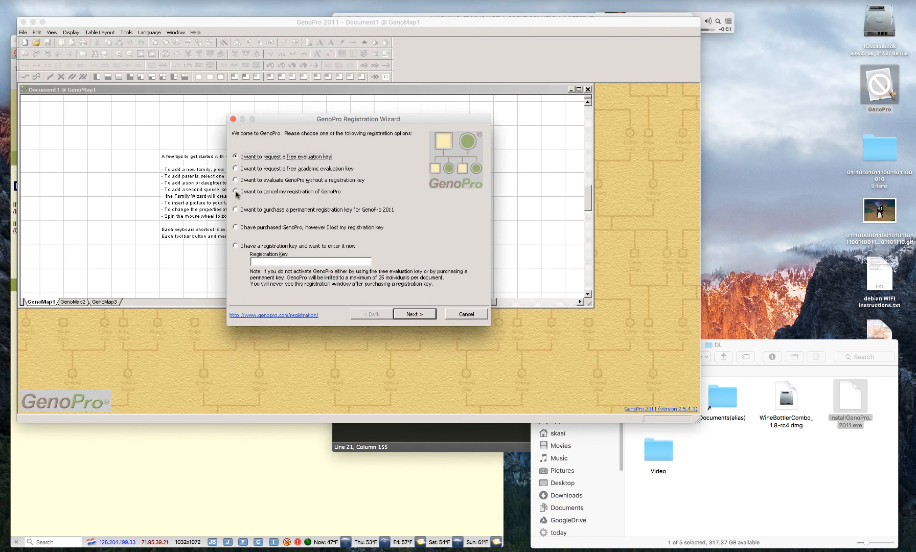
In the relaunched GenoPro, choose evaluation without a registration key and dismiss the limitation notice.
{"action": "left_click", "coordinate": [235, 180]}
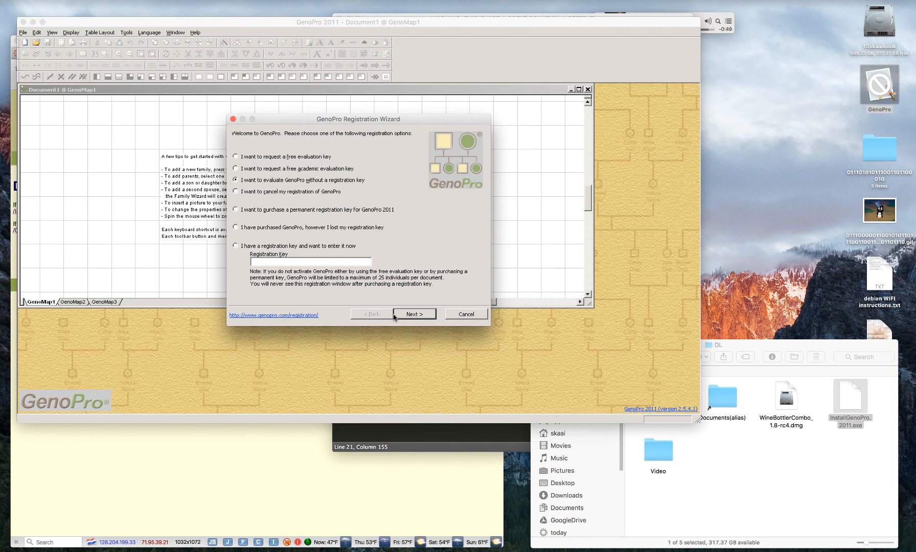
{"action": "left_click", "coordinate": [420, 316]}
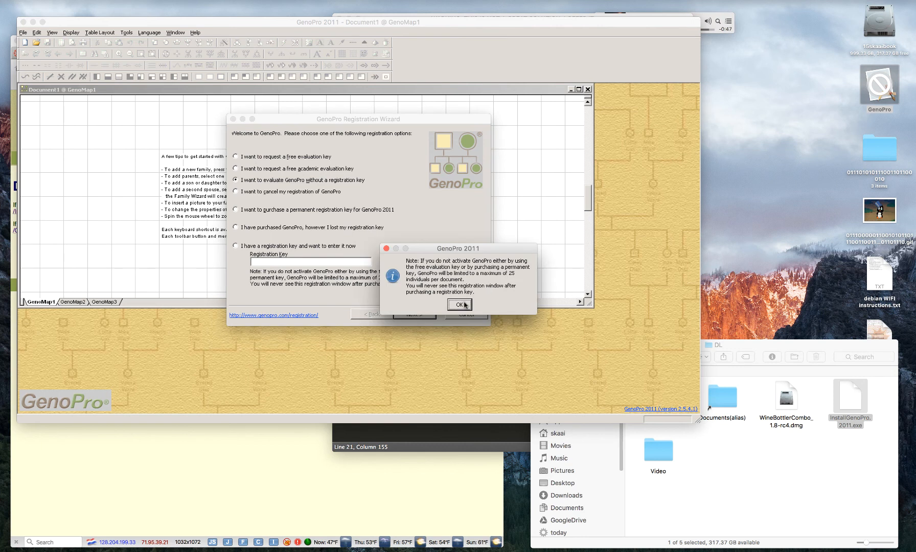
{"action": "left_click", "coordinate": [460, 304]}
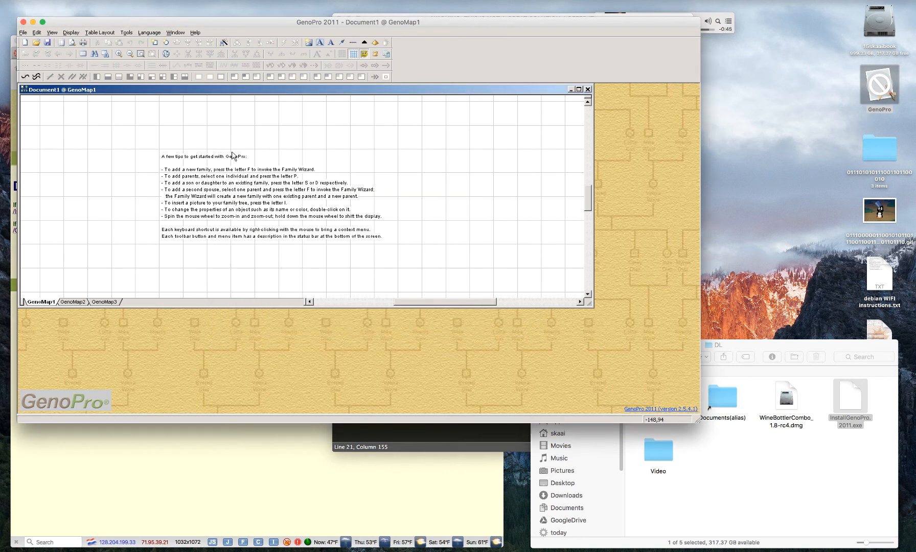
Enlarge the document window and place a double-wave symbol with a single-wave symbol below it on GenoMap1.
{"action": "left_click_drag", "start_coordinate": [590, 305], "coordinate": [599, 366]}
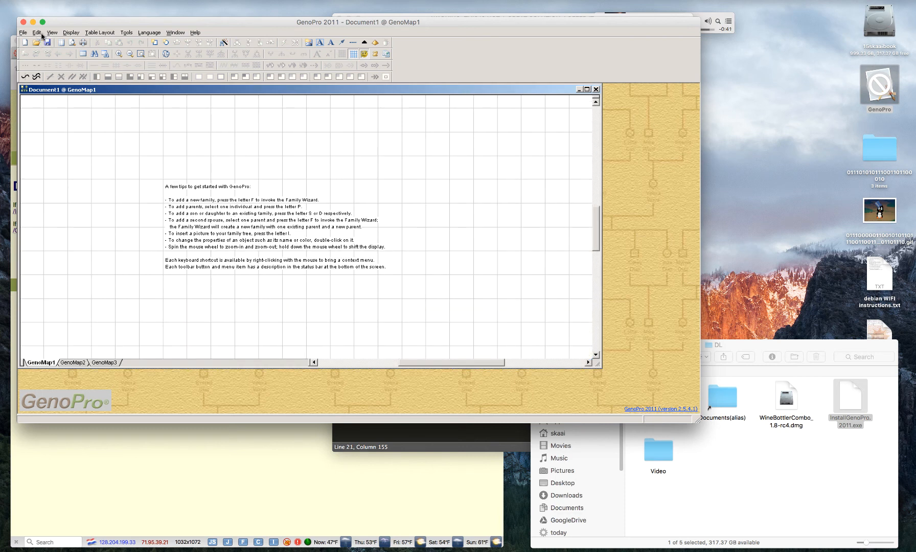
{"action": "left_click", "coordinate": [70, 33]}
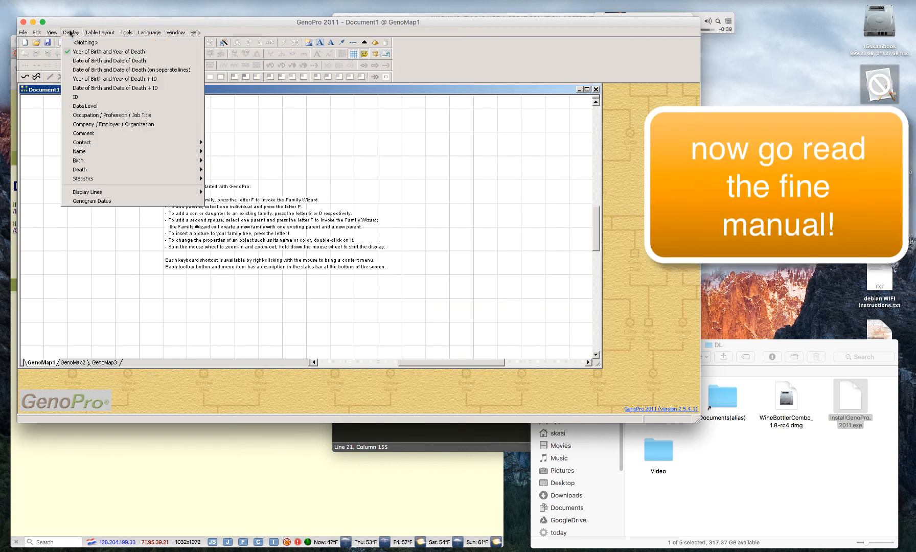
{"action": "left_click", "coordinate": [70, 32]}
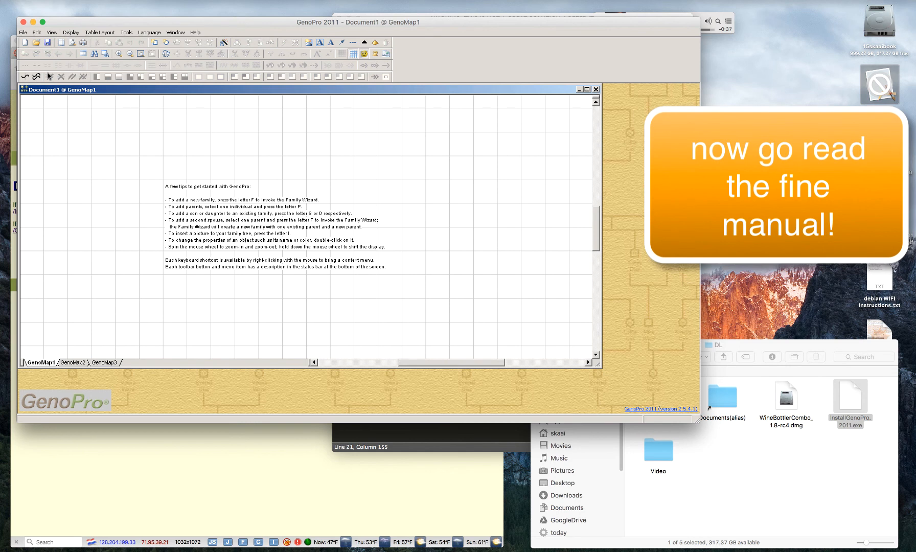
{"action": "left_click", "coordinate": [35, 78]}
{"action": "left_click", "coordinate": [88, 143]}
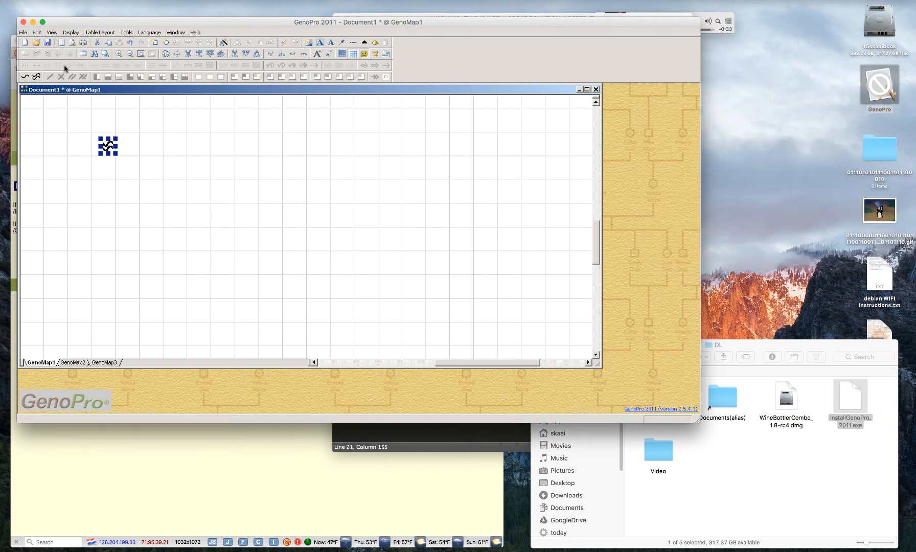
{"action": "left_click", "coordinate": [35, 78]}
{"action": "left_click", "coordinate": [111, 196]}
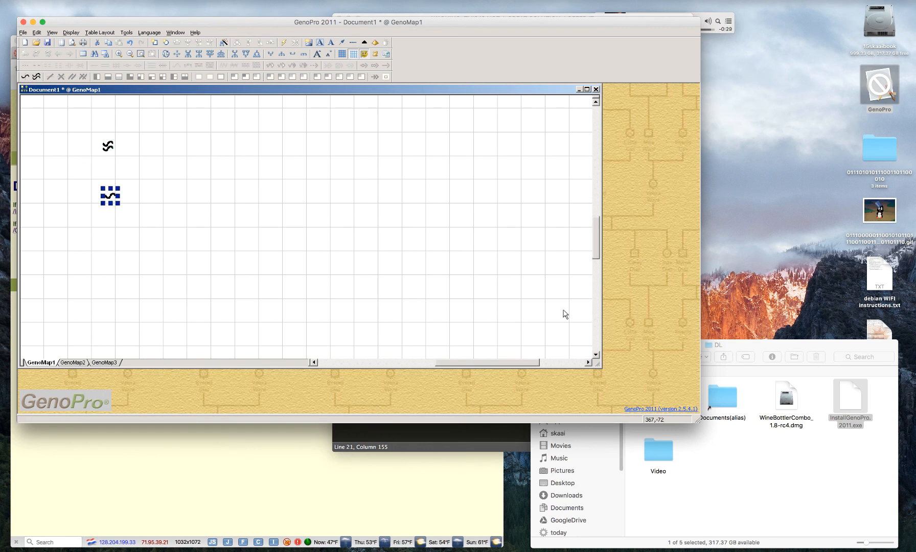
Enlarge the document window further and save the document to the Desktop as Document1.gno.
{"action": "left_click_drag", "start_coordinate": [598, 367], "coordinate": [596, 402]}
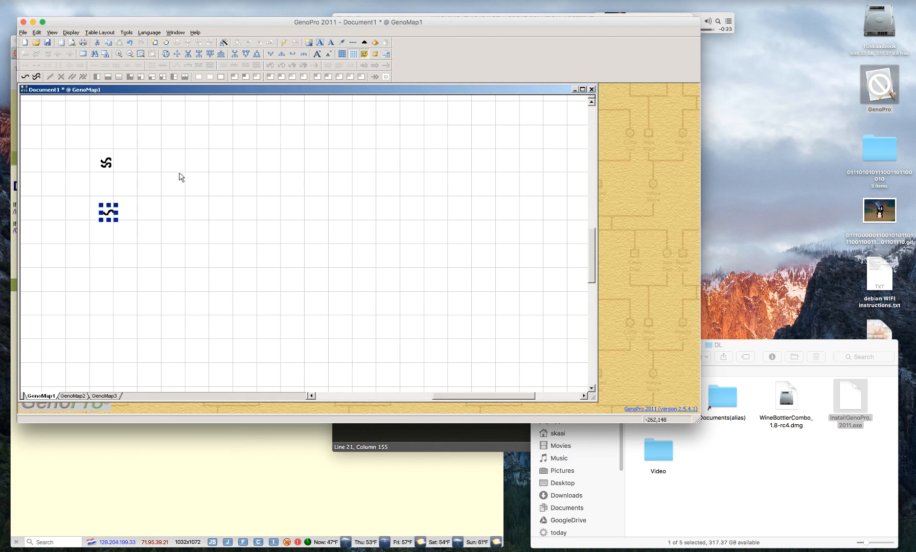
{"action": "left_click_drag", "start_coordinate": [351, 22], "coordinate": [363, 61]}
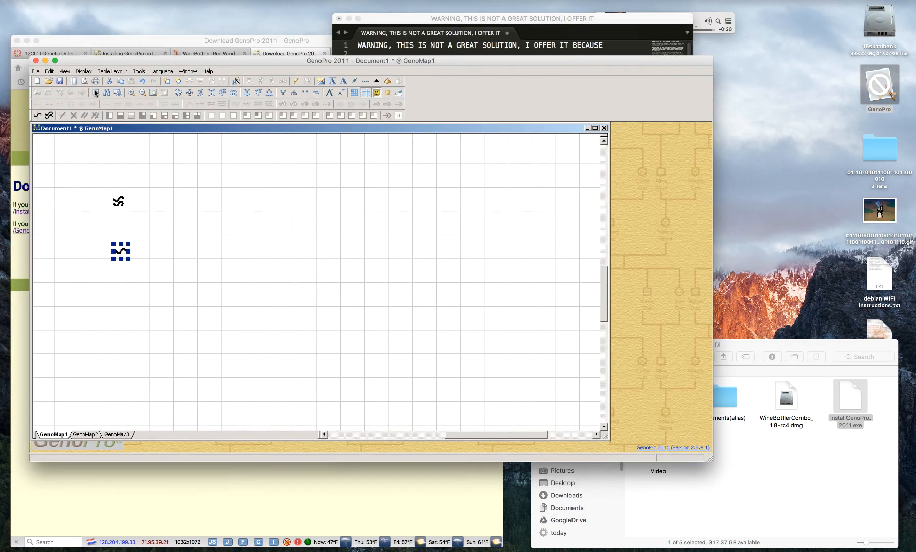
{"action": "left_click", "coordinate": [59, 82]}
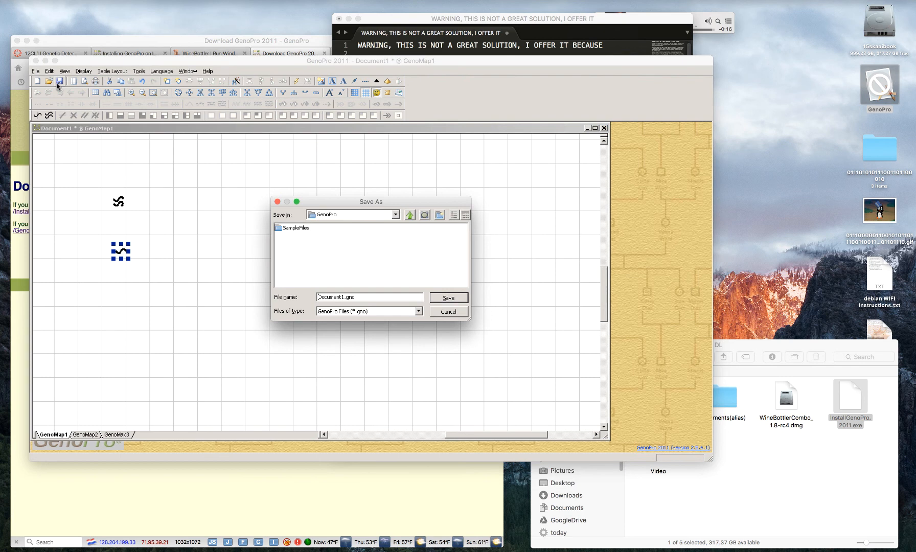
{"action": "left_click", "coordinate": [424, 218]}
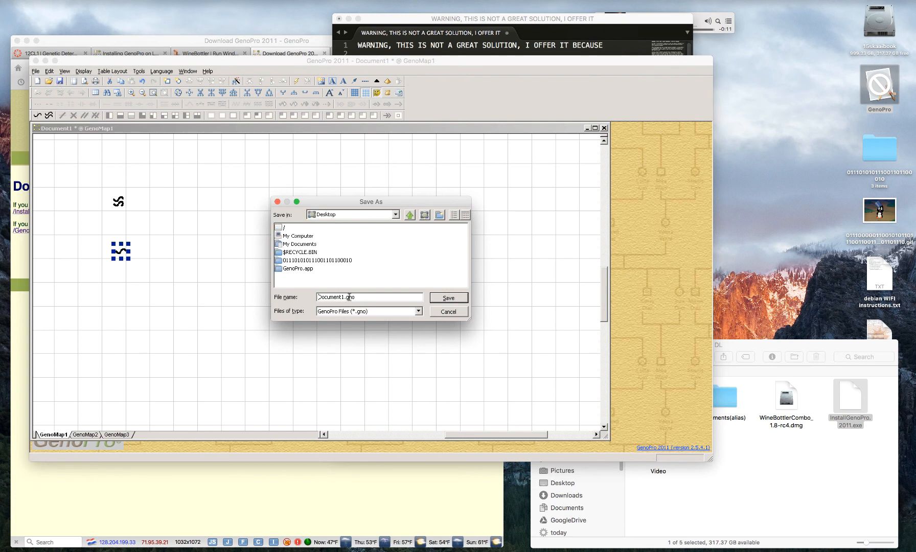
{"action": "left_click", "coordinate": [448, 298]}
Enlarge and reposition the GenoPro and document windows, locating the saved Document1.gno on the desktop.
{"action": "left_click_drag", "start_coordinate": [706, 483], "coordinate": [700, 535]}
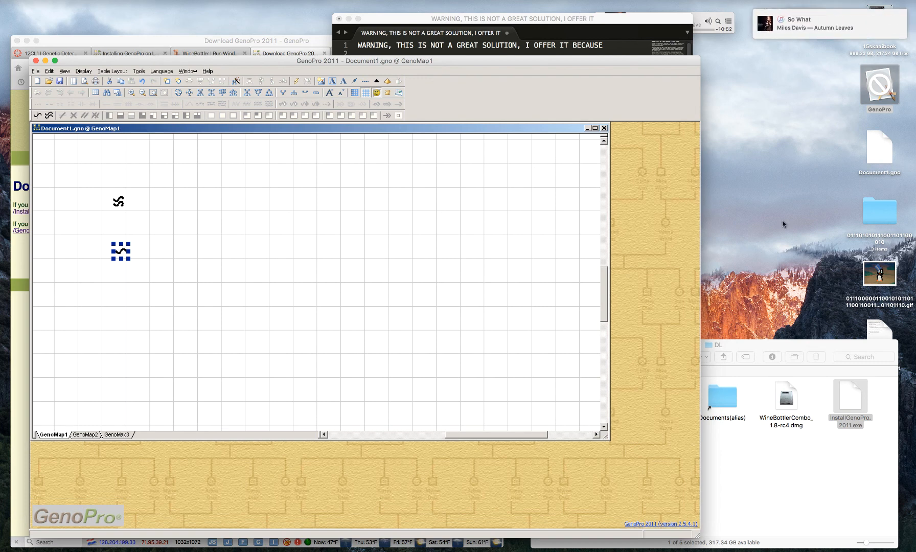
{"action": "left_click", "coordinate": [869, 157]}
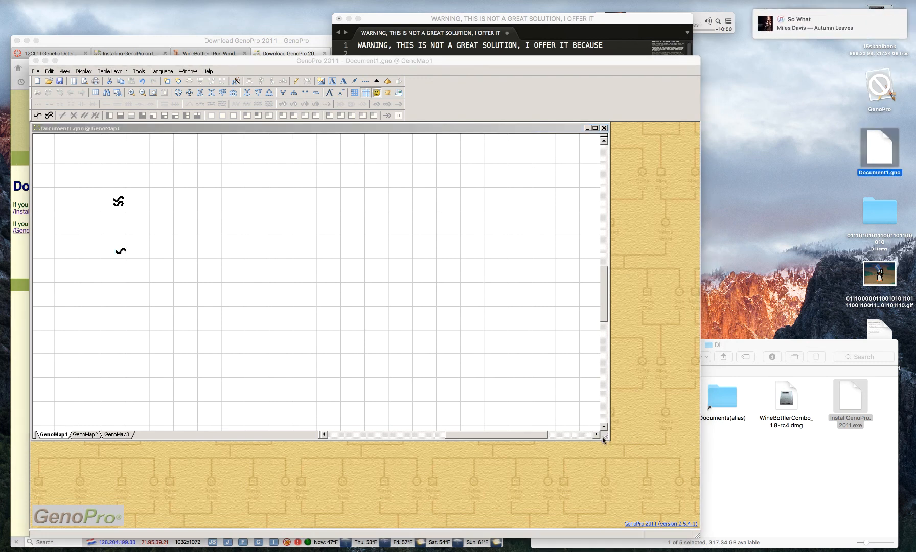
{"action": "left_click_drag", "start_coordinate": [604, 439], "coordinate": [615, 523]}
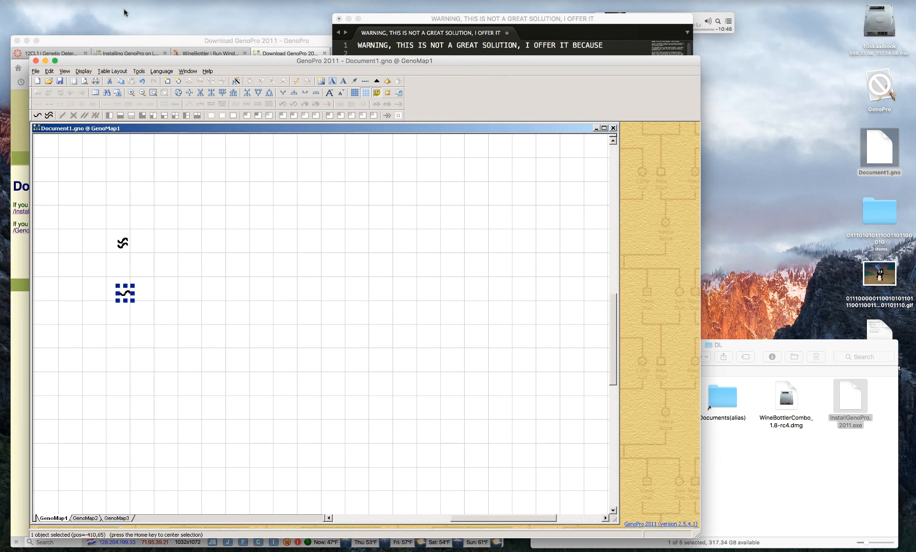
{"action": "left_click_drag", "start_coordinate": [117, 66], "coordinate": [108, 15]}
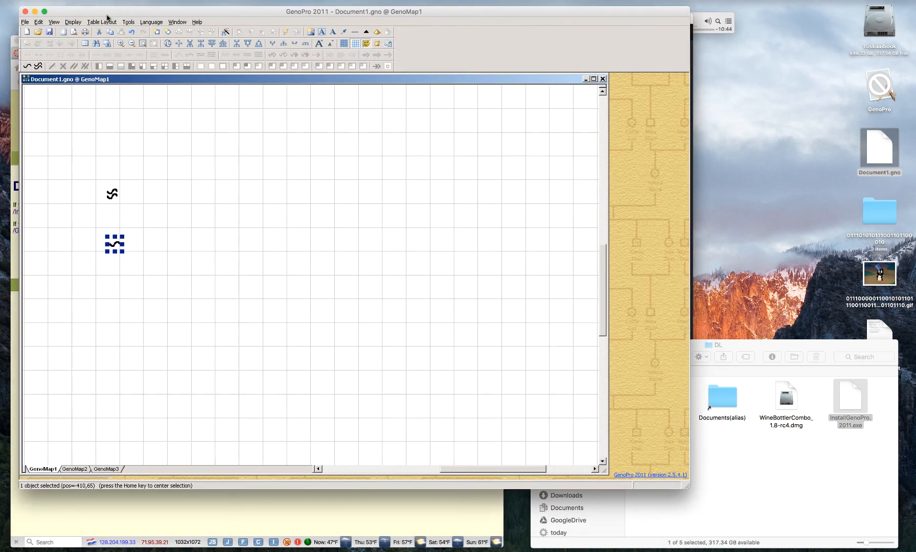
{"action": "left_click_drag", "start_coordinate": [688, 484], "coordinate": [686, 540]}
{"action": "left_click_drag", "start_coordinate": [608, 474], "coordinate": [650, 519]}
Look through the export formats offered for the document, without exporting anything.
{"action": "left_click", "coordinate": [26, 21]}
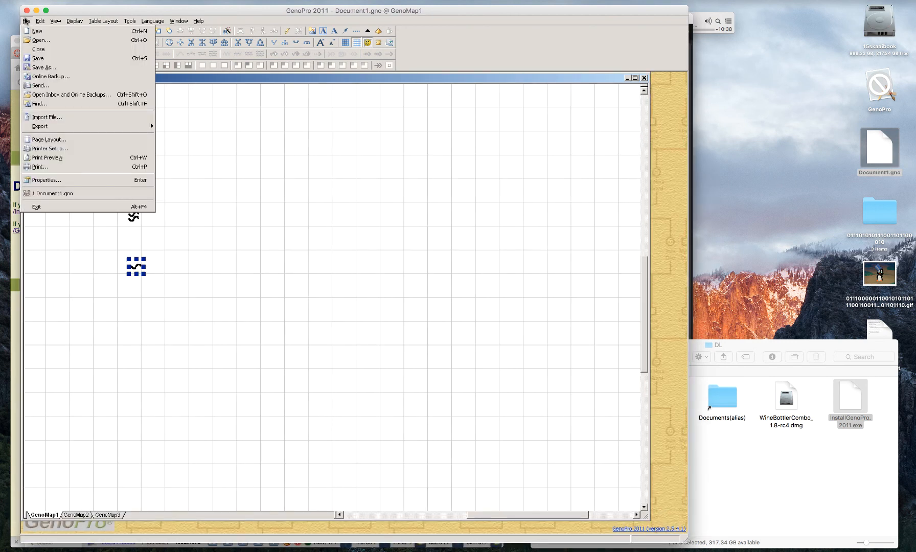
{"action": "mouse_move", "coordinate": [108, 130]}
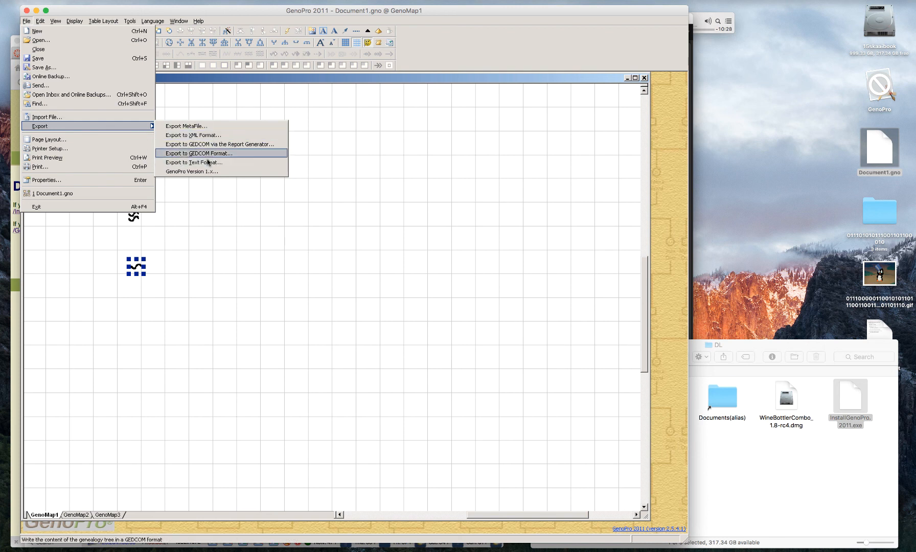
{"action": "left_click", "coordinate": [196, 231]}
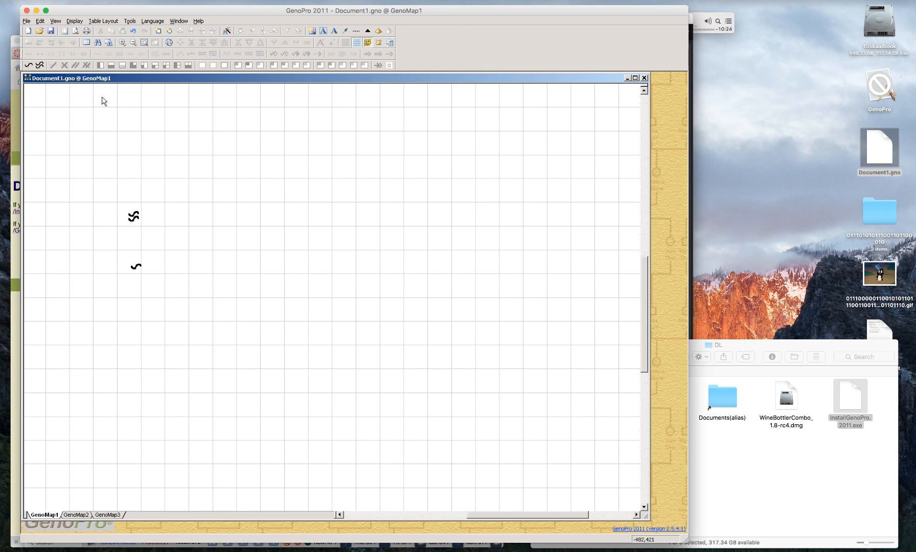
Capture the GenoMap1 drawing area as a screenshot, then open the image from the desktop to check it and close it.
{"action": "key", "text": "super+shift+4"}
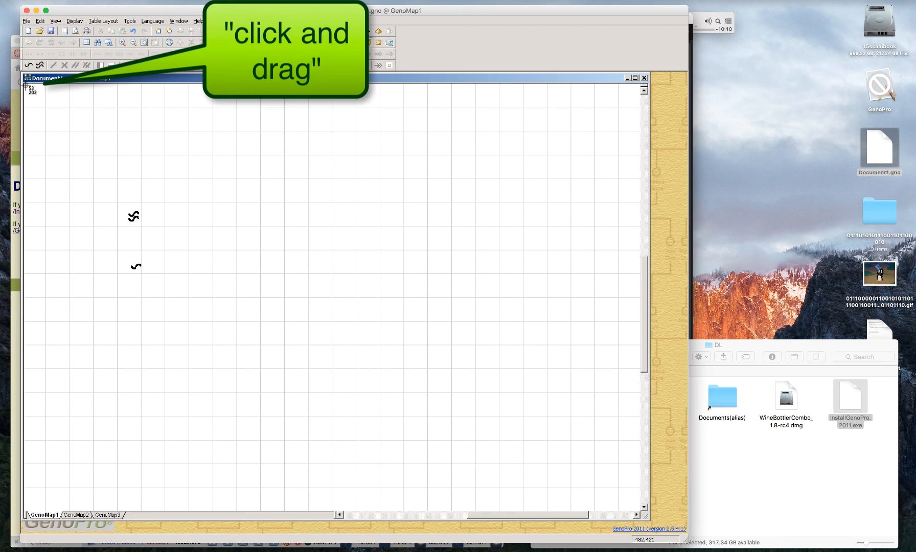
{"action": "left_click_drag", "start_coordinate": [26, 86], "coordinate": [638, 510]}
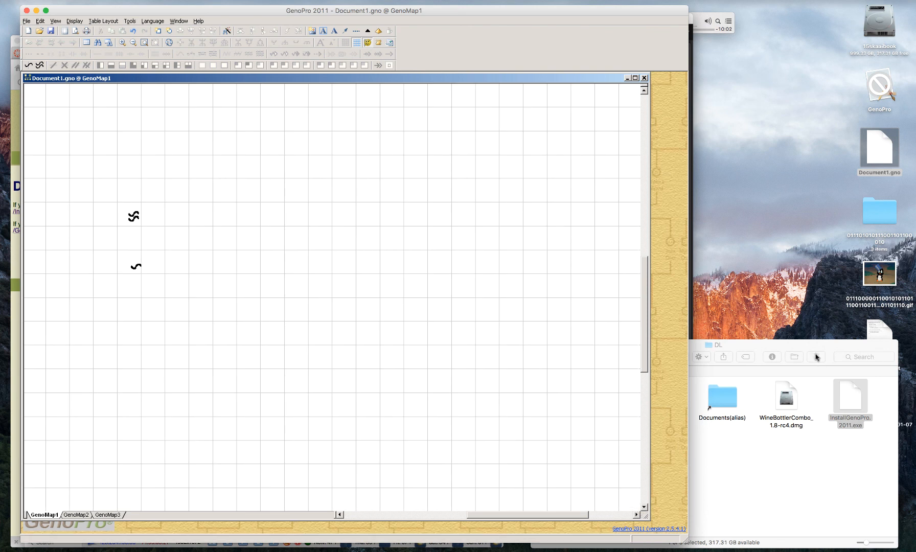
{"action": "left_click_drag", "start_coordinate": [816, 352], "coordinate": [689, 341]}
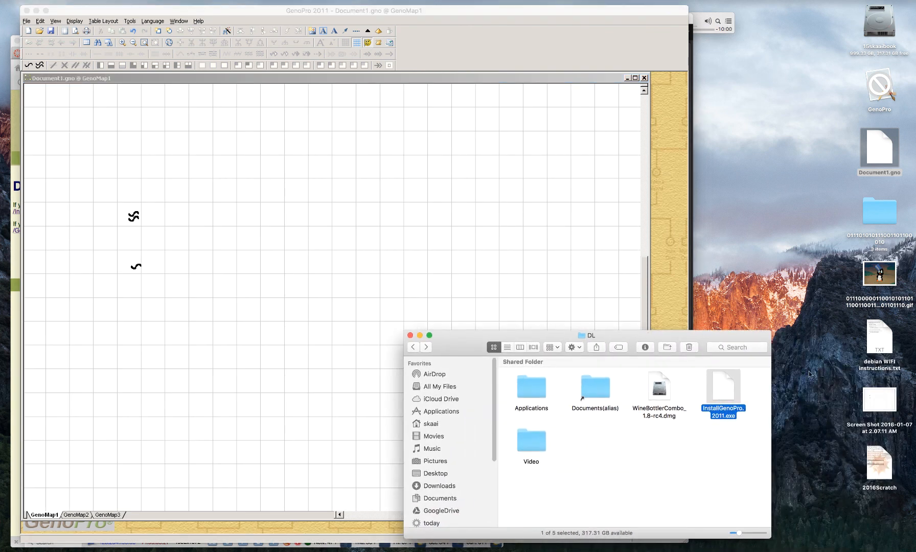
{"action": "left_click", "coordinate": [877, 404]}
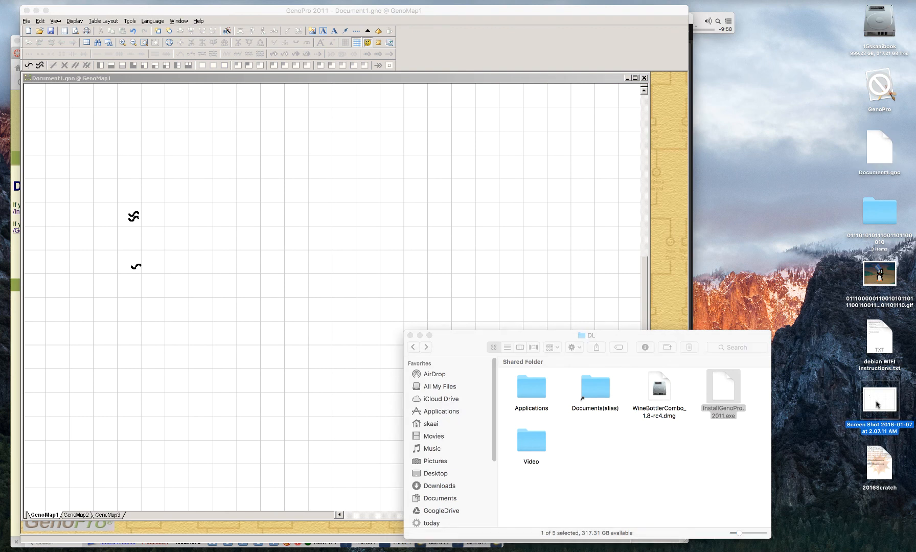
{"action": "double_click", "coordinate": [878, 404]}
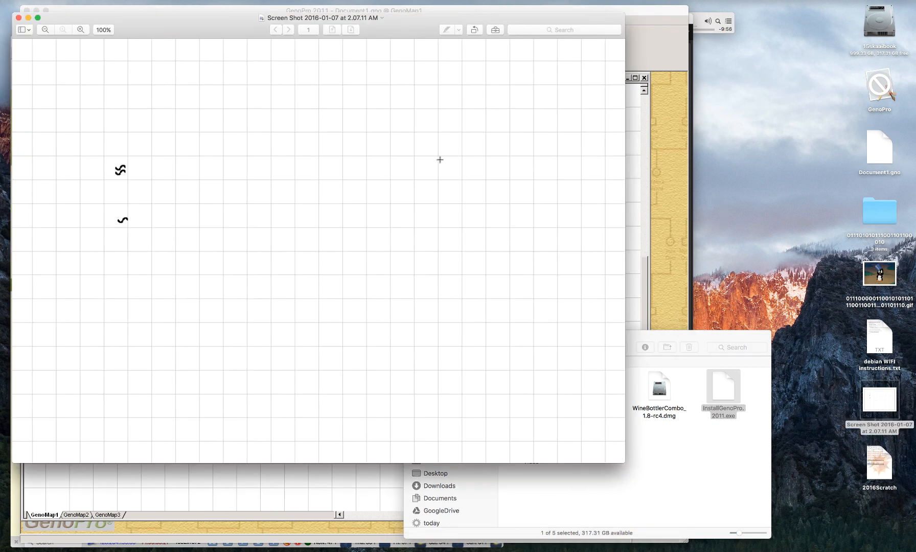
{"action": "left_click", "coordinate": [18, 18]}
Return to the GenoPro window and exit the program.
{"action": "left_click", "coordinate": [452, 49]}
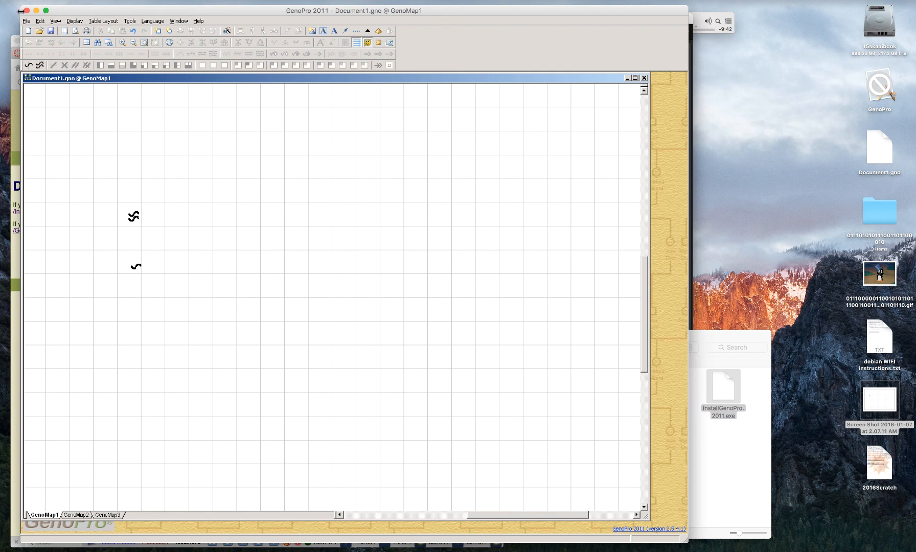
{"action": "left_click", "coordinate": [39, 1]}
{"action": "left_click", "coordinate": [40, 1]}
{"action": "left_click", "coordinate": [26, 21]}
{"action": "left_click", "coordinate": [49, 210]}
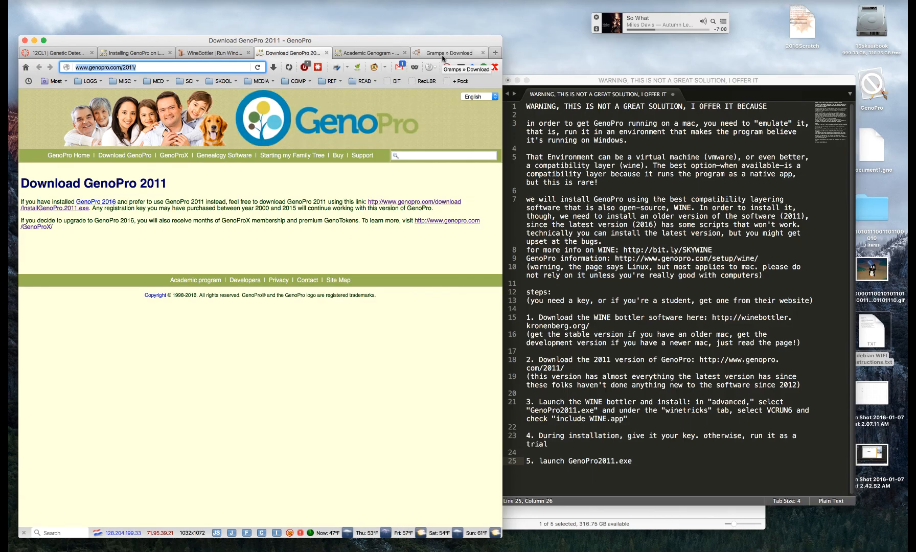
Switch to the Gramps download page already open in the browser.
{"action": "left_click", "coordinate": [443, 56]}
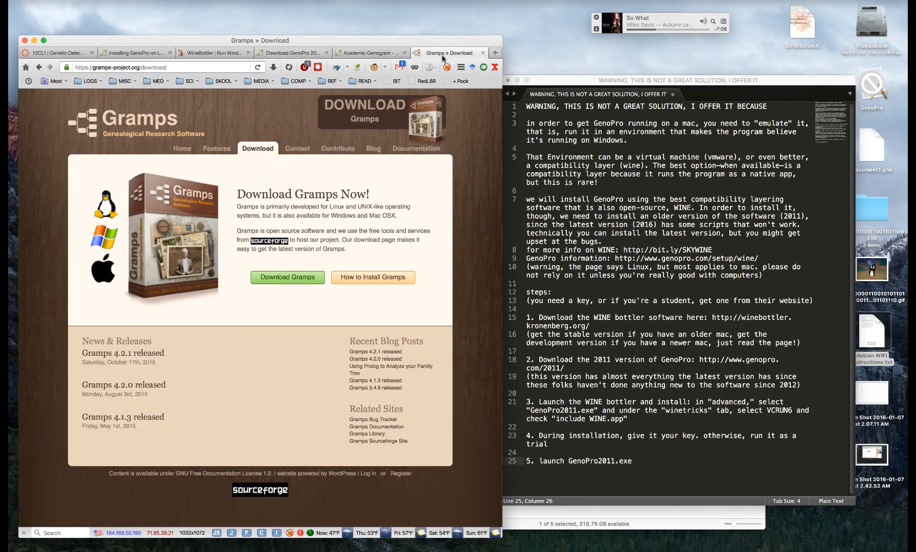